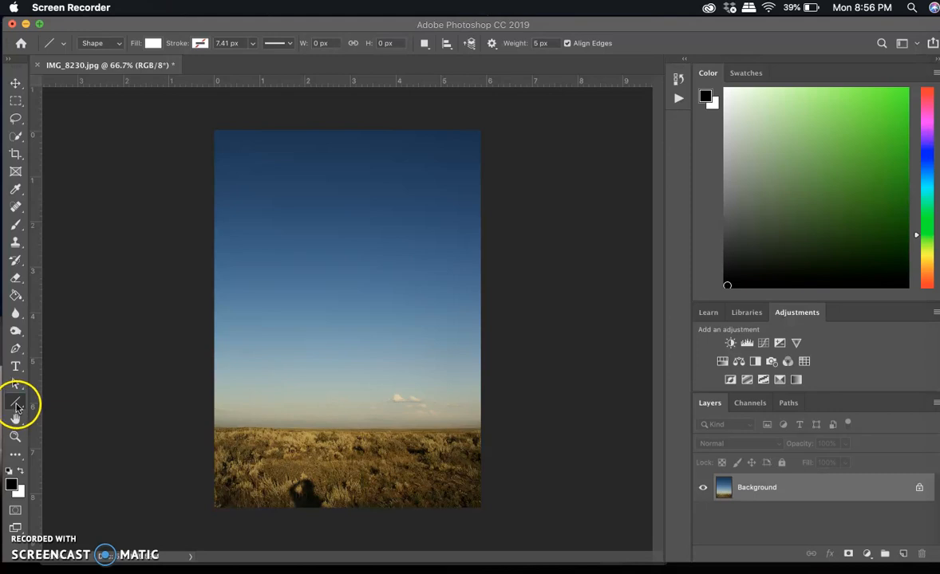
Step: Switch from the Line tool to the Rectangle tool
left_click(16, 407)
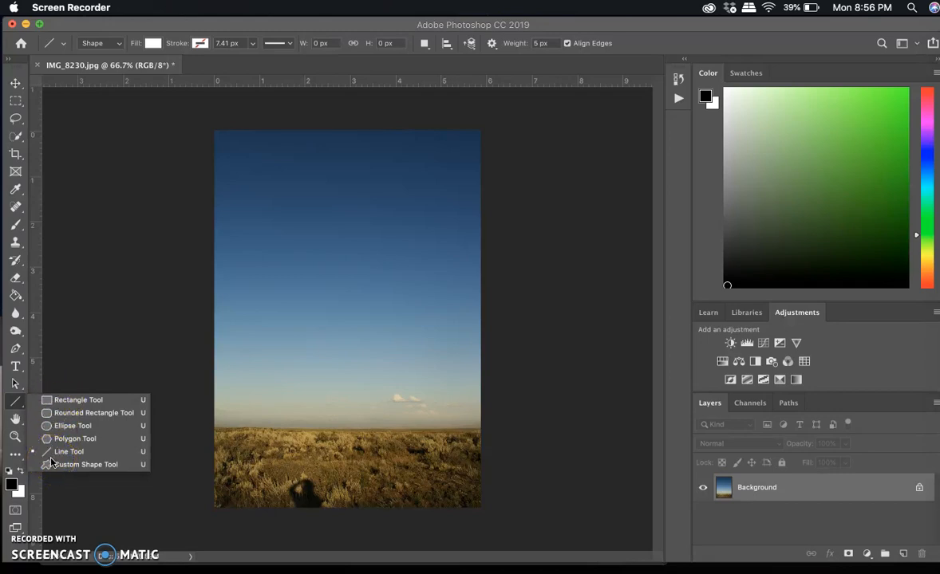
left_click(65, 399)
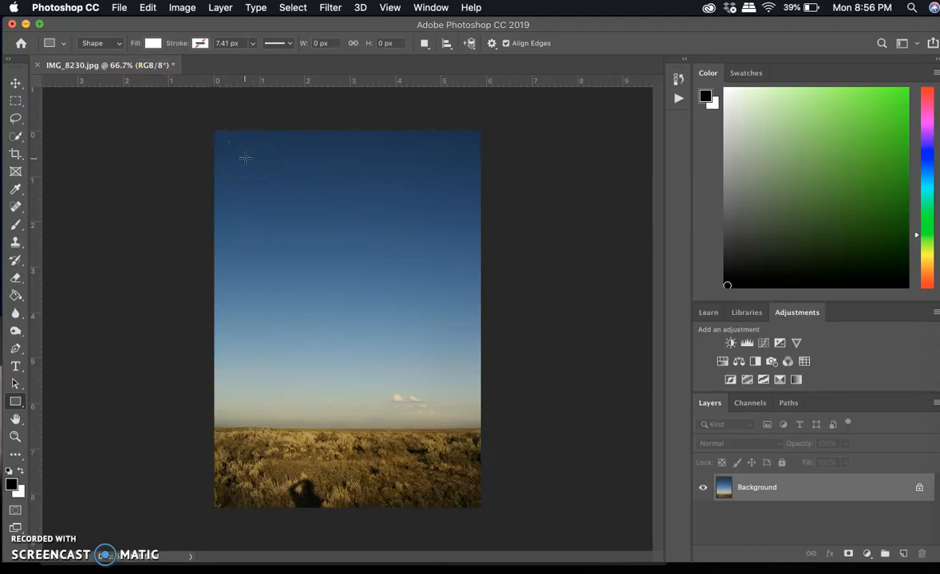
left_click_drag(239, 150, 459, 434)
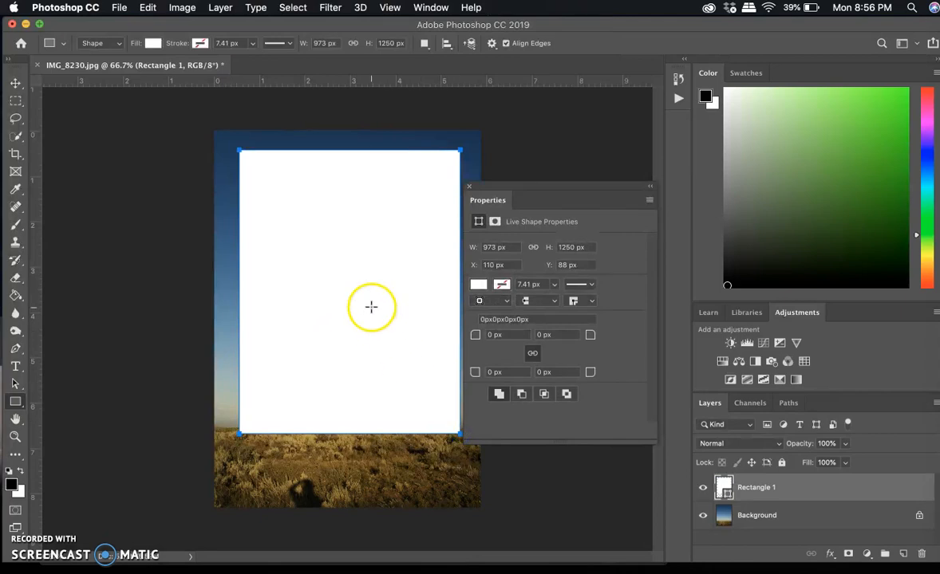
left_click(469, 189)
left_click(148, 8)
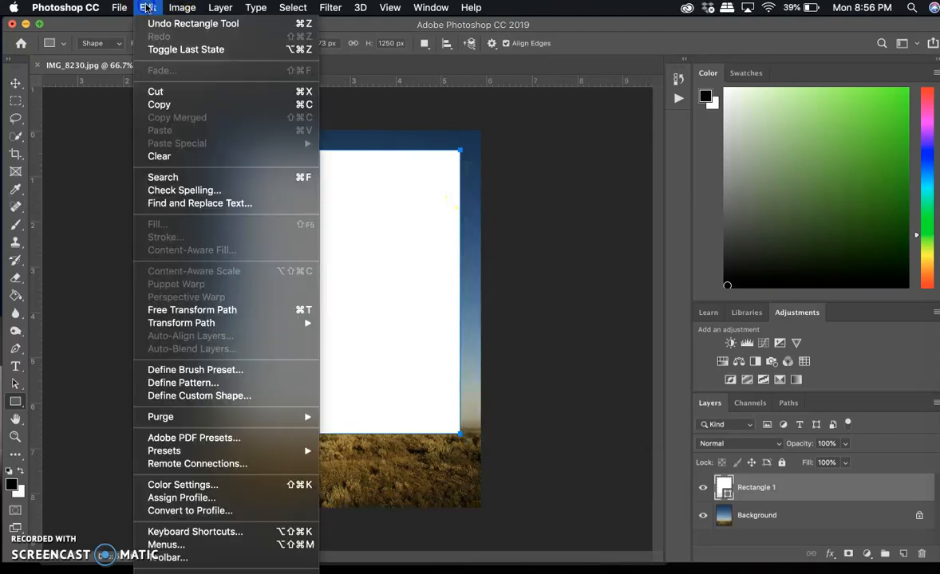
left_click(162, 26)
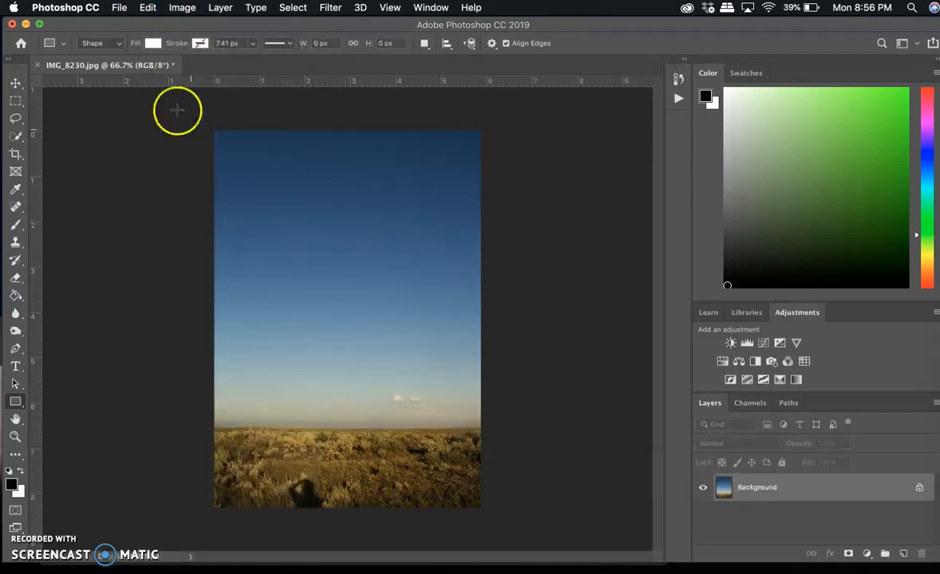
Step: Set the rectangle shape options to no fill and a solid black stroke
left_click(151, 43)
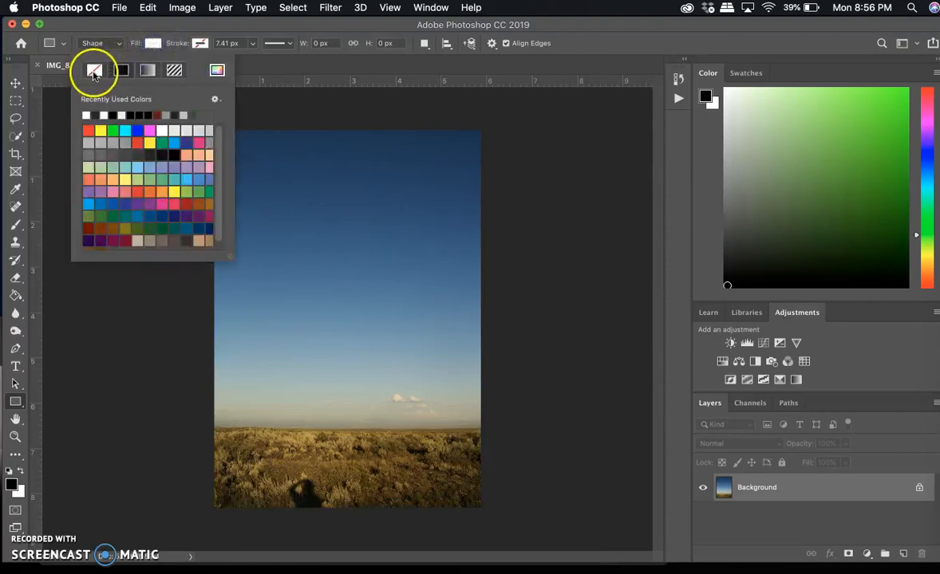
left_click(95, 70)
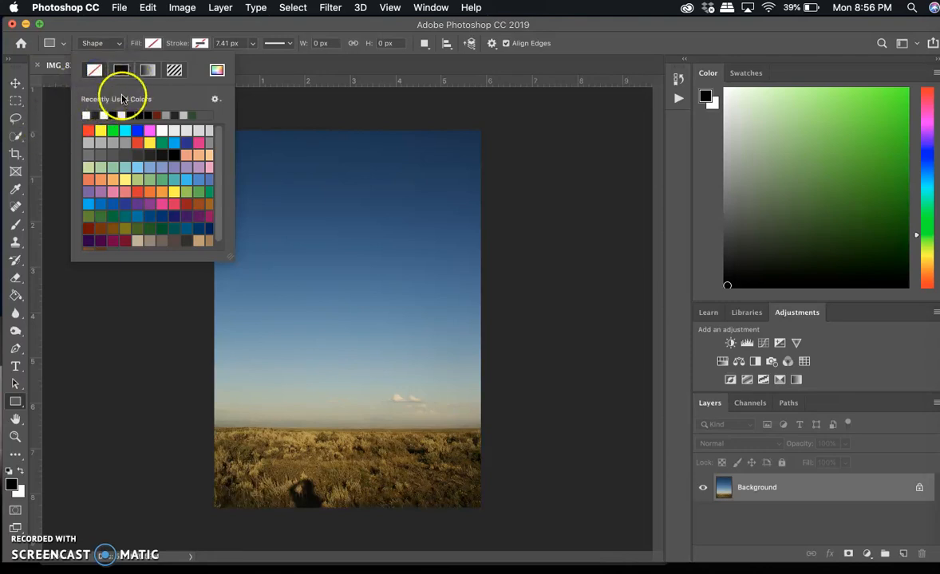
left_click(199, 43)
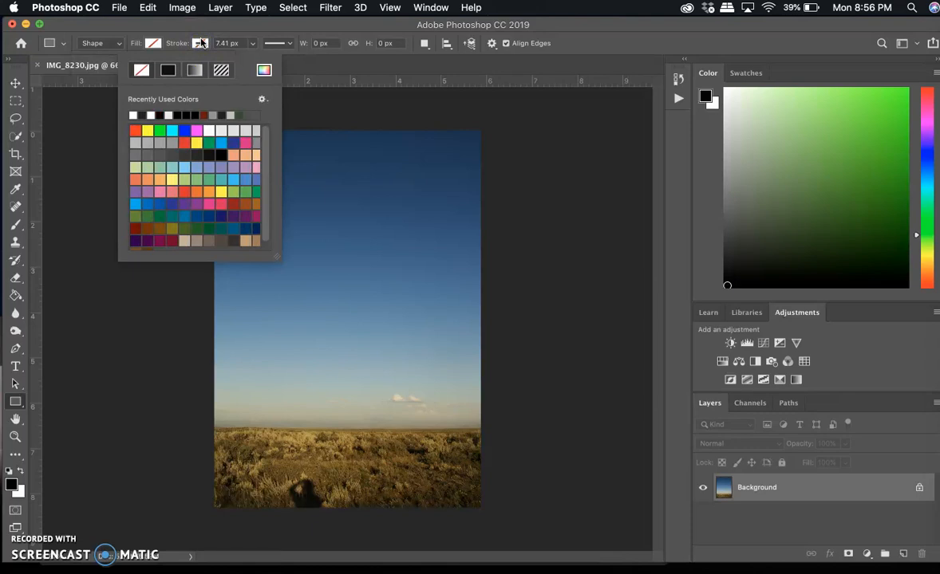
left_click(167, 70)
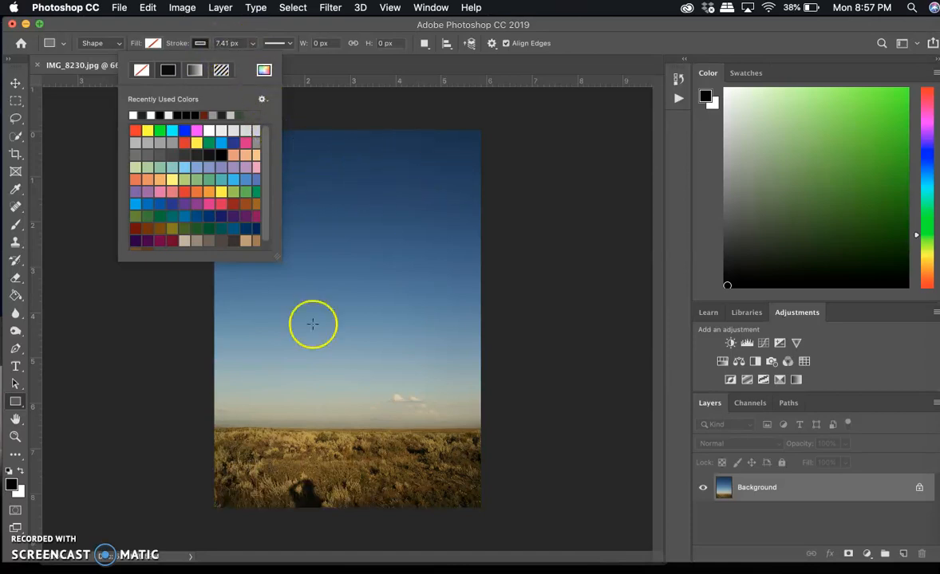
Step: Draw a rectangular border about 1041 × 1497 px just inside the photo's edges, and deselect it by making the Background layer active
left_click(227, 488)
left_click_drag(226, 488, 466, 151)
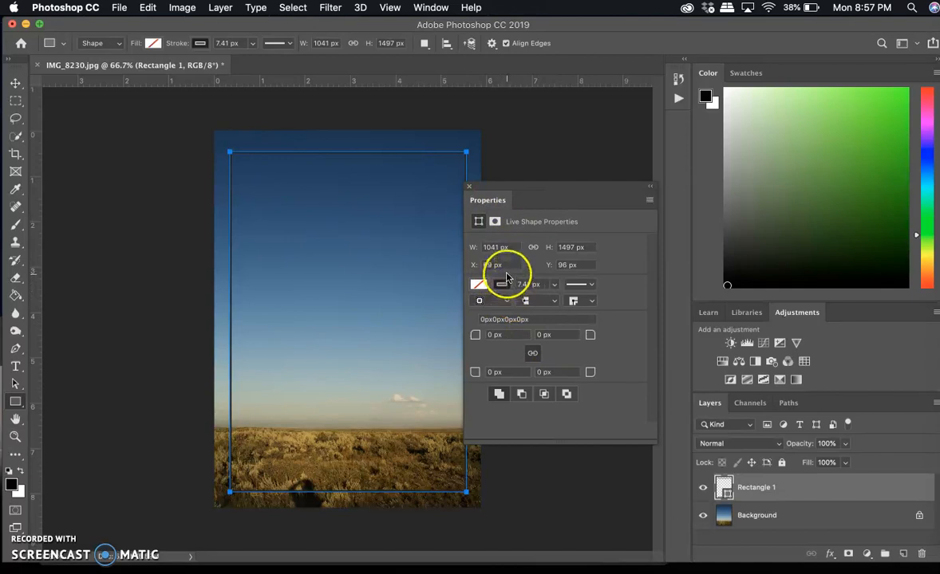
left_click(469, 186)
left_click(749, 518)
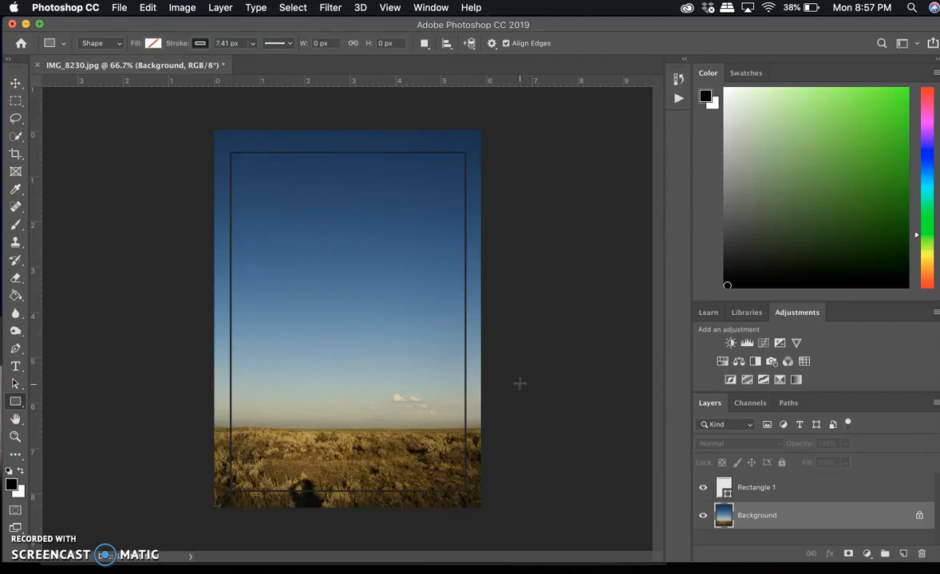
left_click(572, 471)
left_click(757, 493)
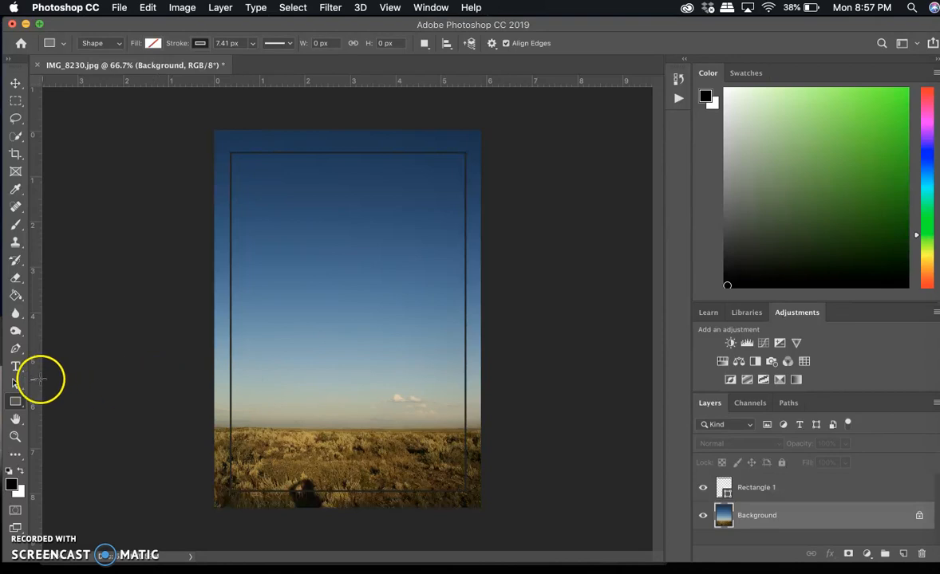
Step: Set up the Horizontal Type tool with the Sukhumvit Set font and centered alignment
left_click(15, 368)
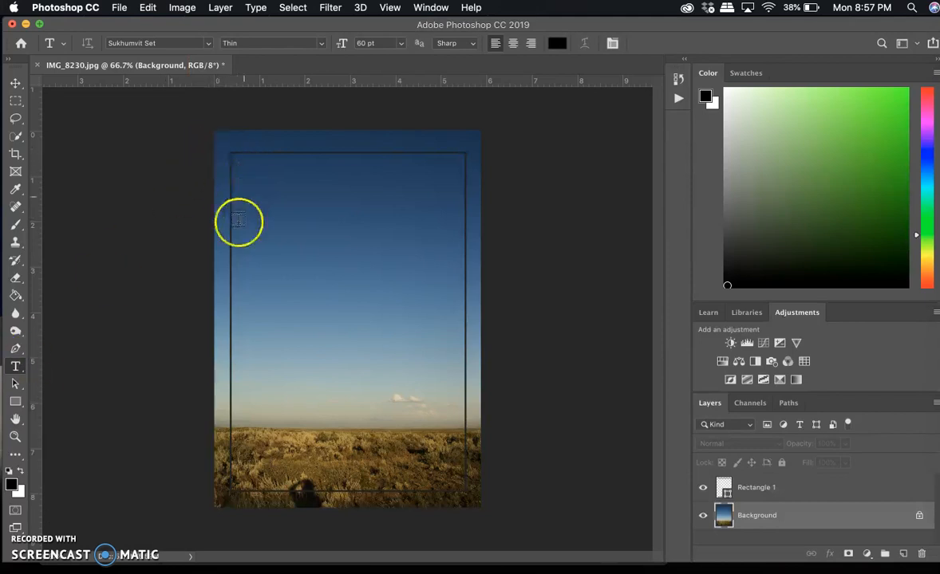
right_click(16, 368)
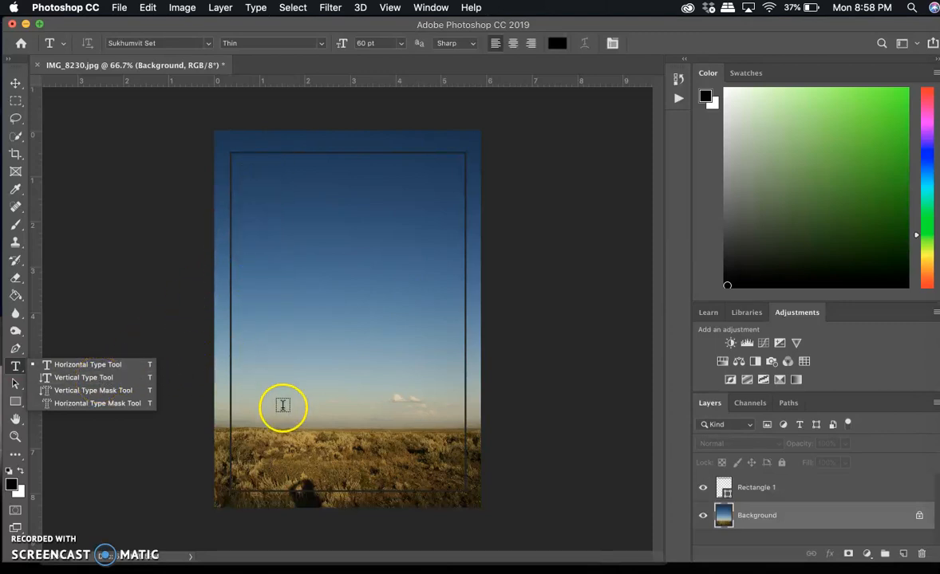
left_click(91, 365)
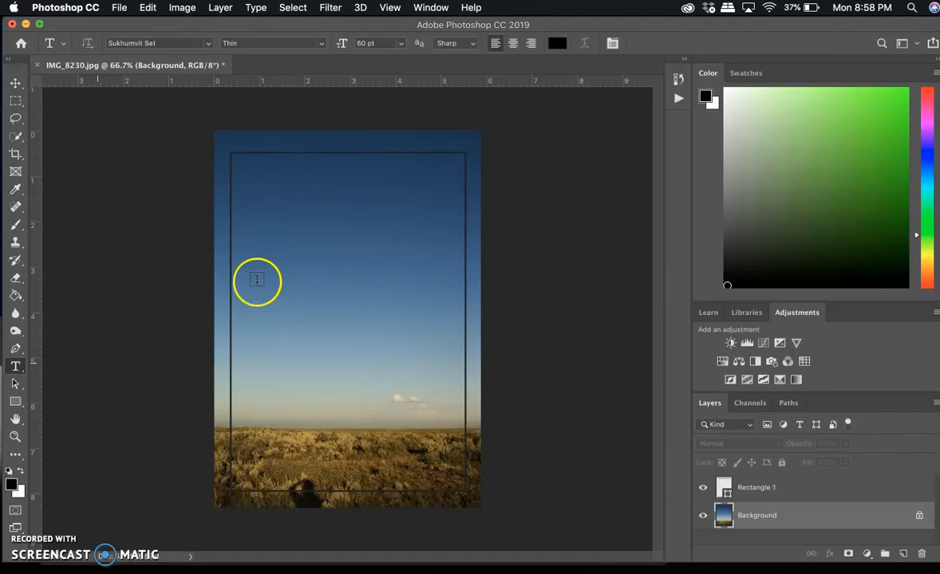
left_click(208, 43)
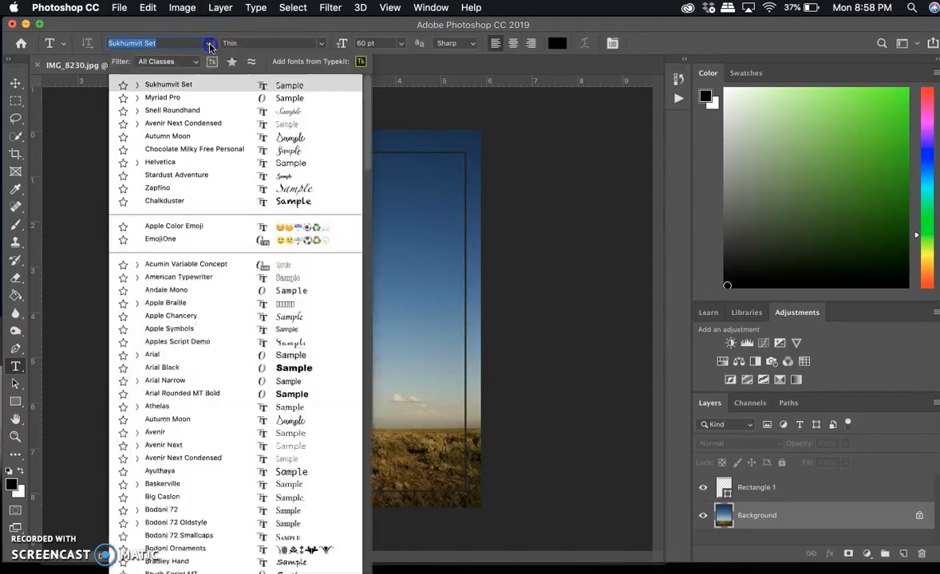
left_click(206, 85)
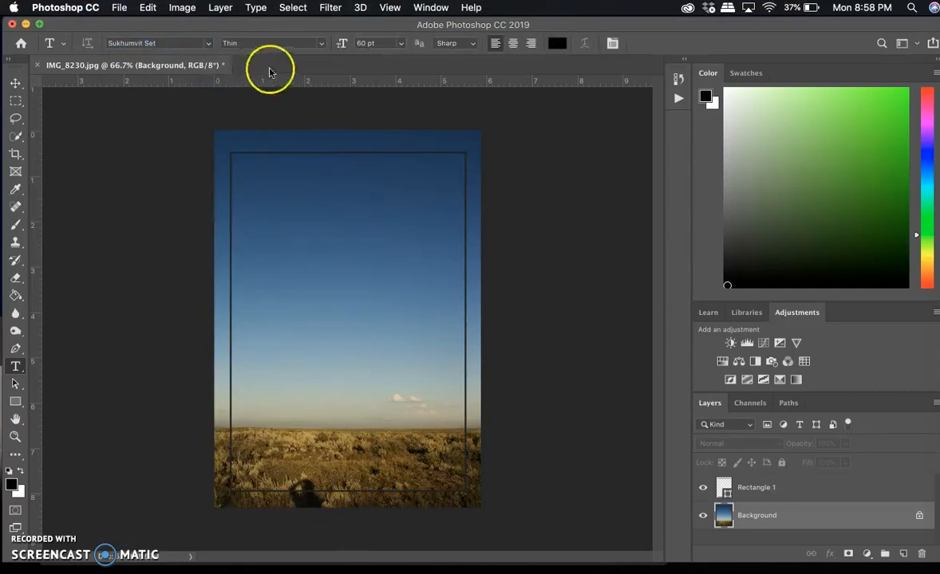
left_click(319, 46)
left_click(318, 36)
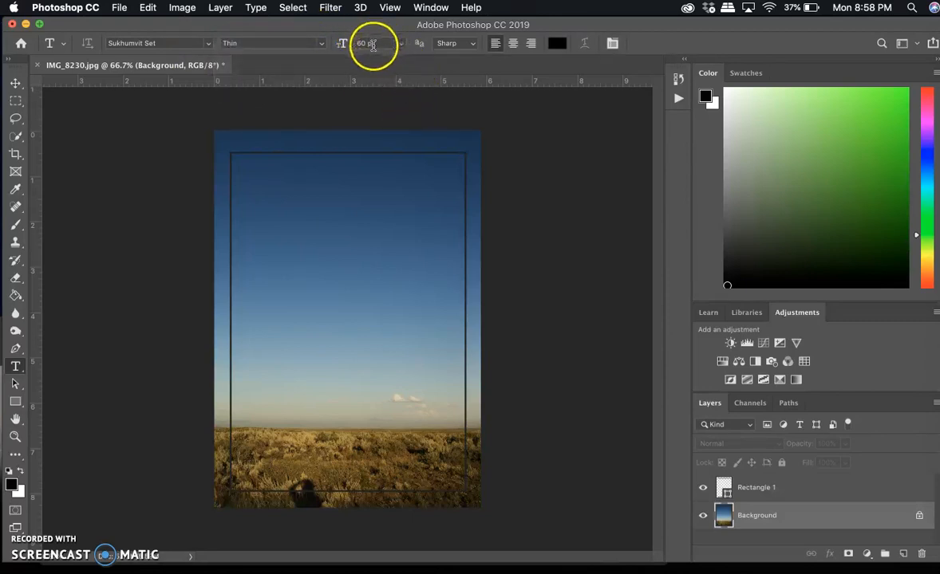
left_click(514, 48)
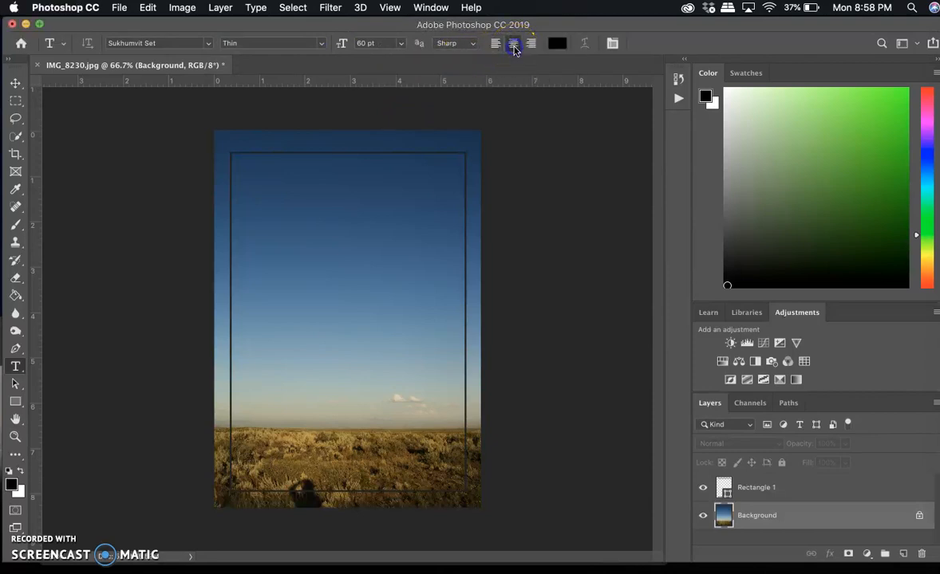
left_click(557, 46)
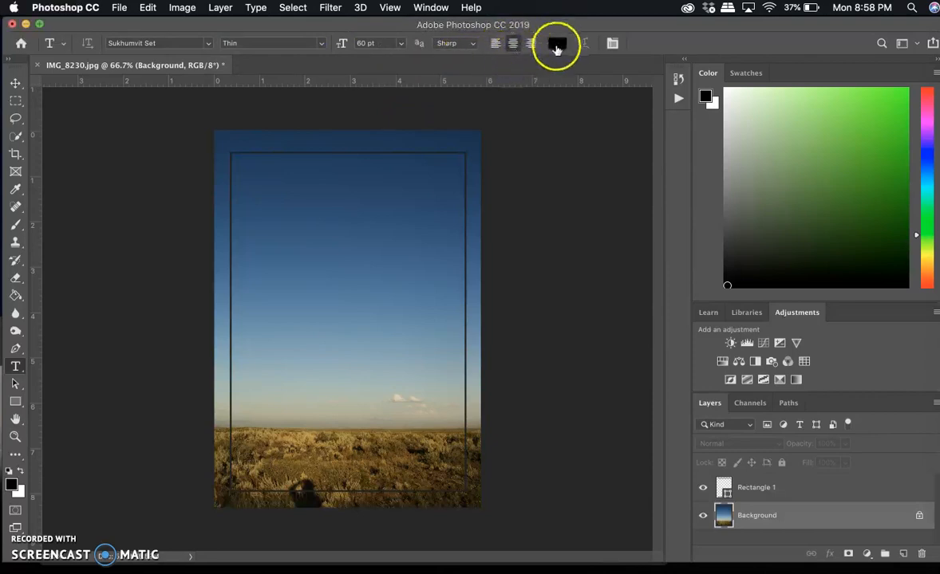
Step: Add the title LANDSCAPE near the top of the photo, position it inside the border, and select its text
left_click(268, 181)
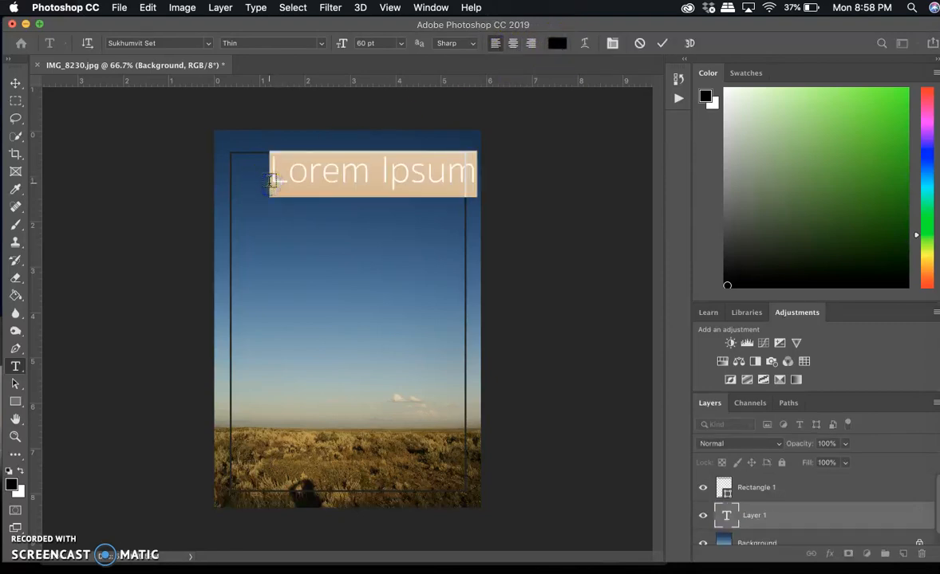
type("LANDSCAPE")
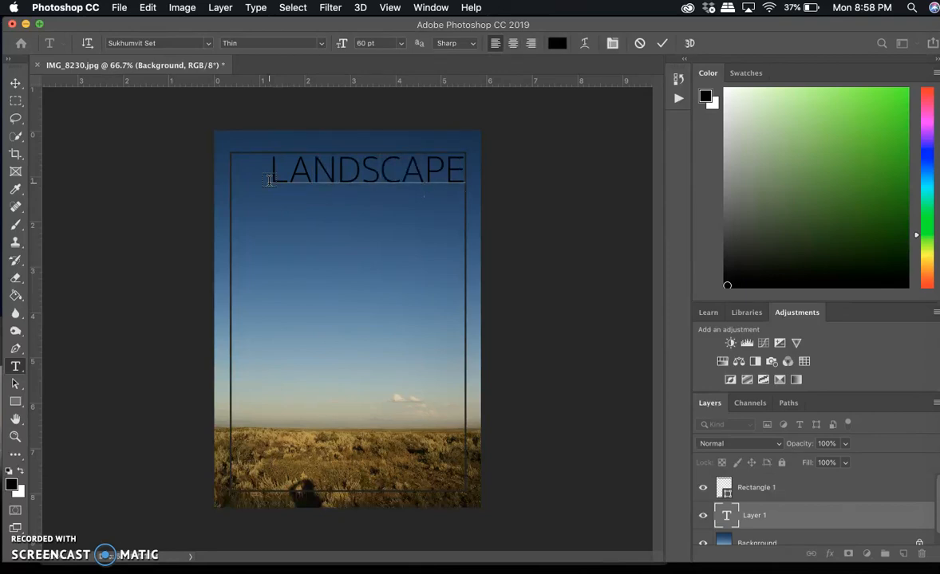
left_click_drag(269, 180, 447, 177)
left_click_drag(417, 204, 399, 223)
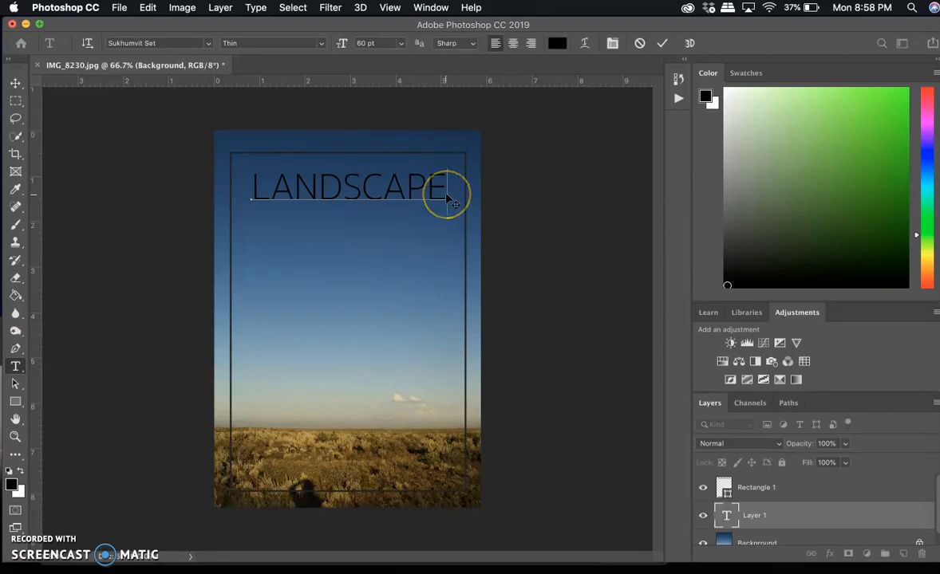
left_click_drag(446, 196, 229, 186)
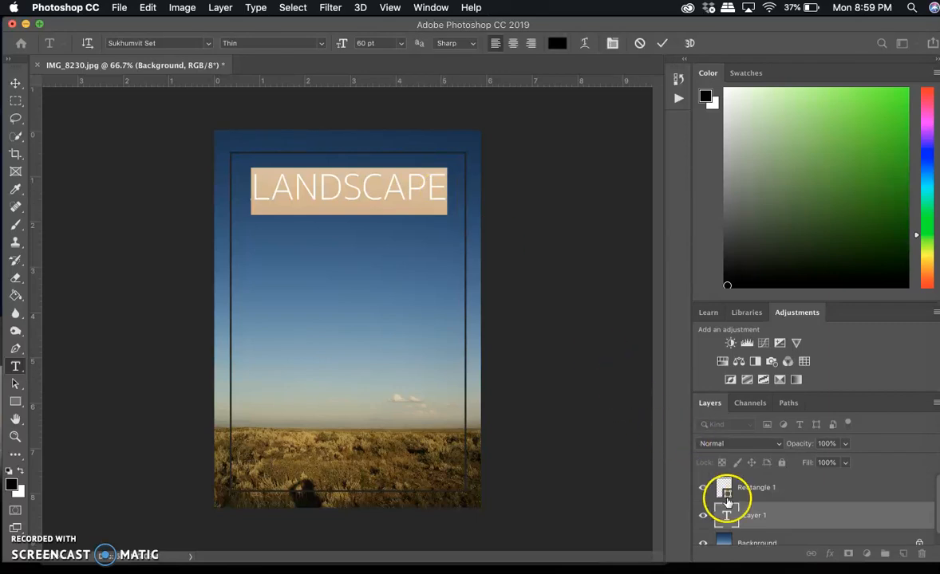
Step: Draw a white rectangle without stroke, about 962 × 196 px, behind the LANDSCAPE title, directly above the Background layer
left_click(762, 543)
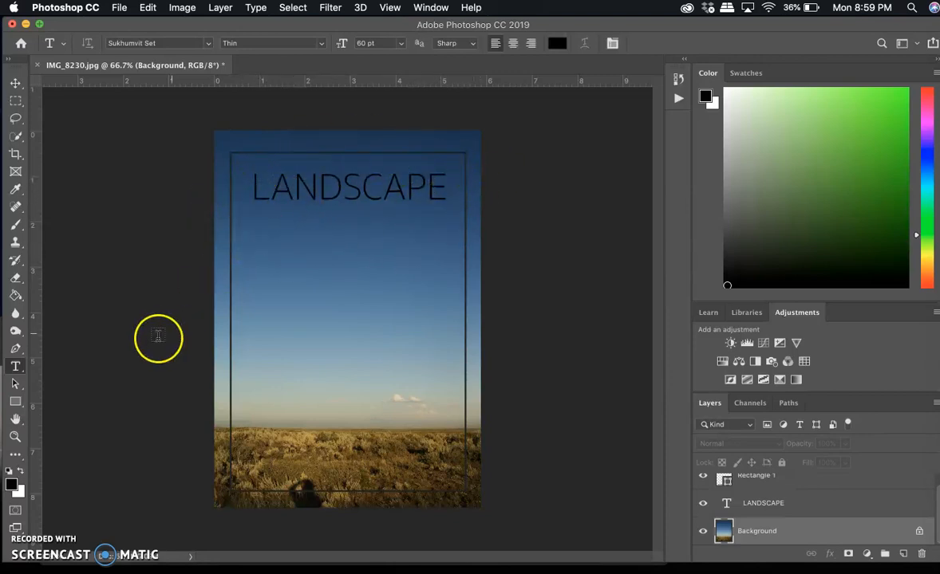
left_click(16, 402)
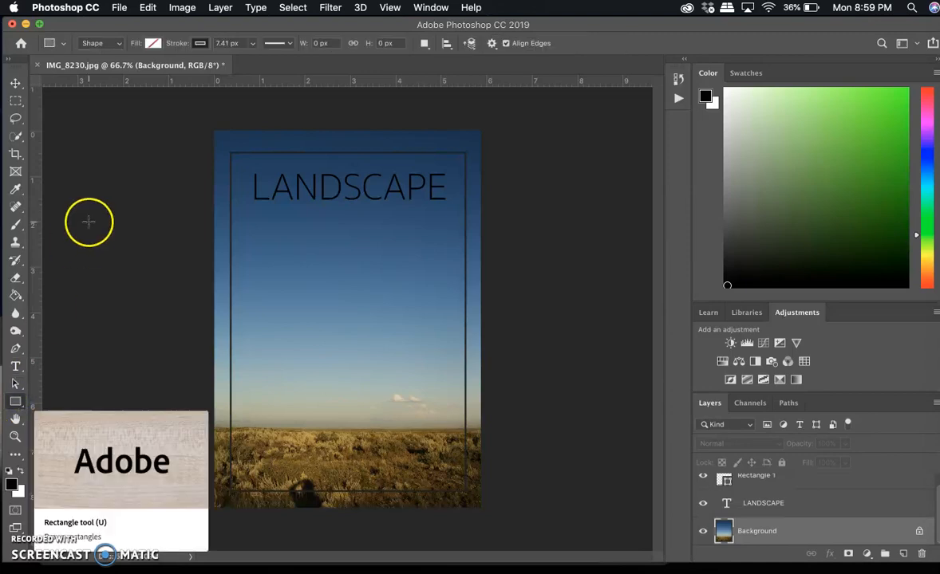
left_click(153, 45)
left_click(86, 115)
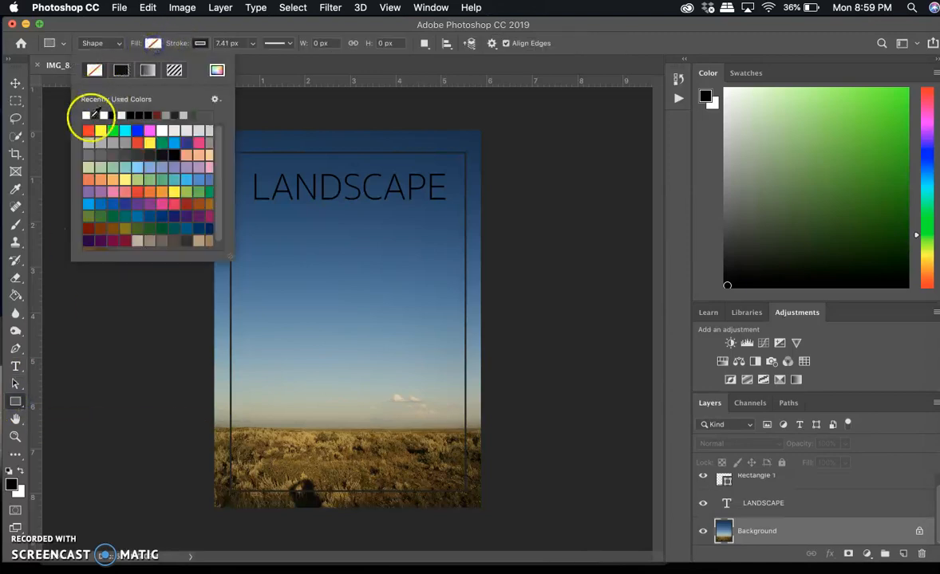
left_click(200, 43)
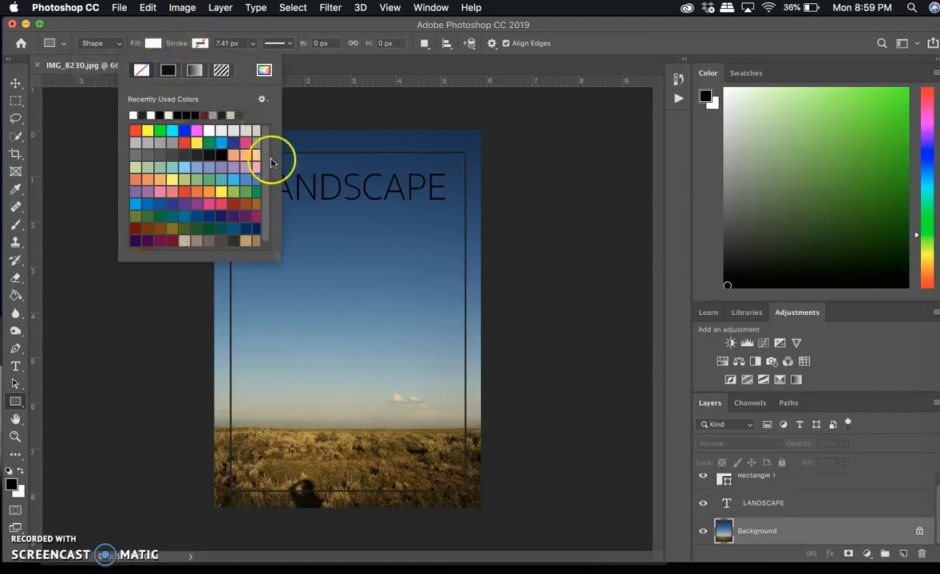
mouse_move(456, 204)
left_mouse_down()
mouse_move(244, 170)
mouse_move(240, 160)
left_mouse_up()
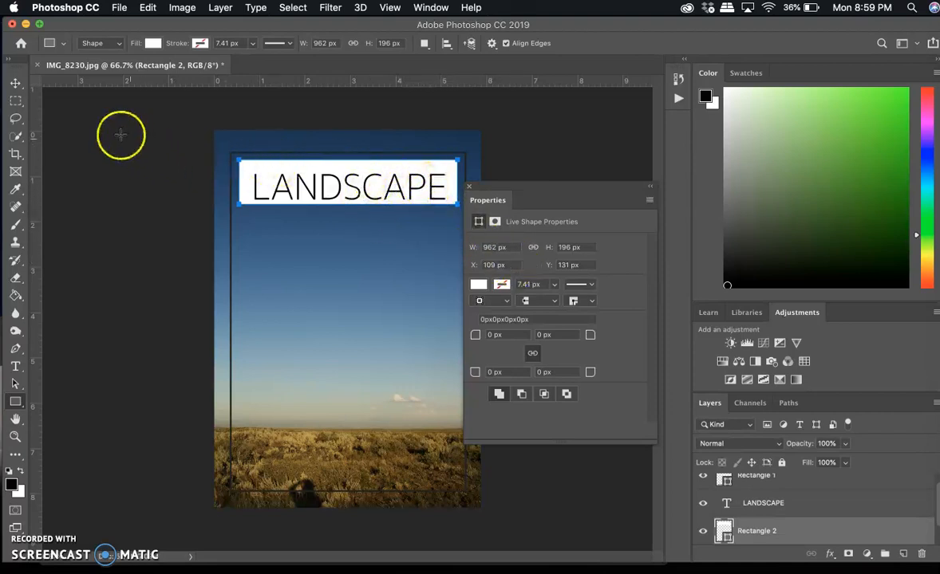
Step: Move the LANDSCAPE text slightly up so it sits centered on the white rectangle
left_click(15, 83)
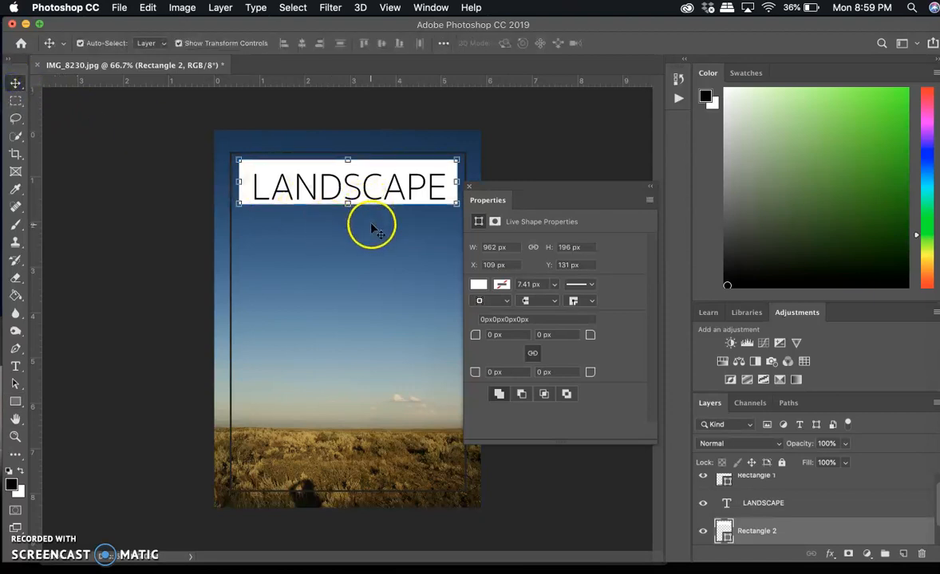
left_click_drag(372, 227, 376, 237)
left_click(751, 489)
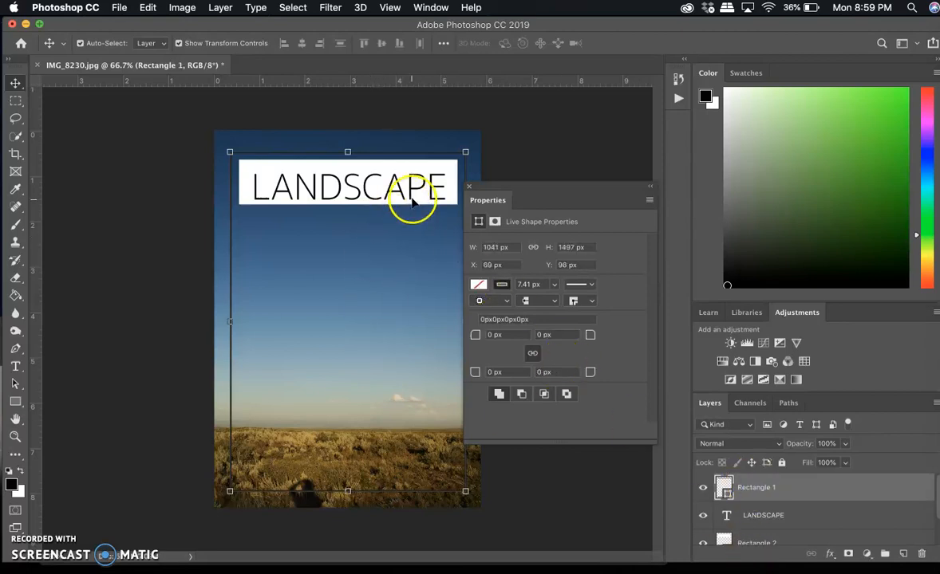
mouse_move(418, 200)
left_mouse_down()
mouse_move(417, 209)
mouse_move(415, 198)
left_mouse_up()
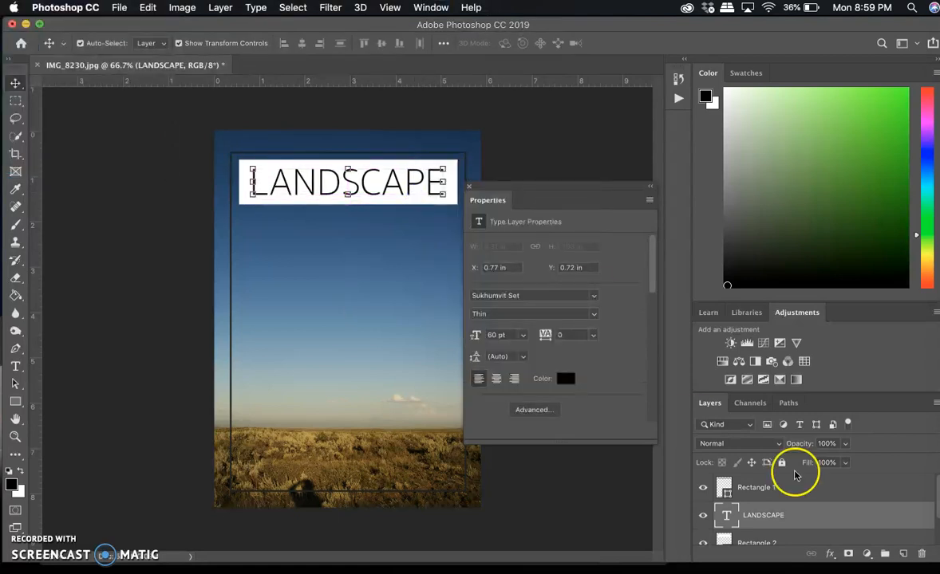
Step: Nudge the white rectangle behind the LANDSCAPE title slightly down and left, to X 105 px and Y 136 px
left_click(776, 488)
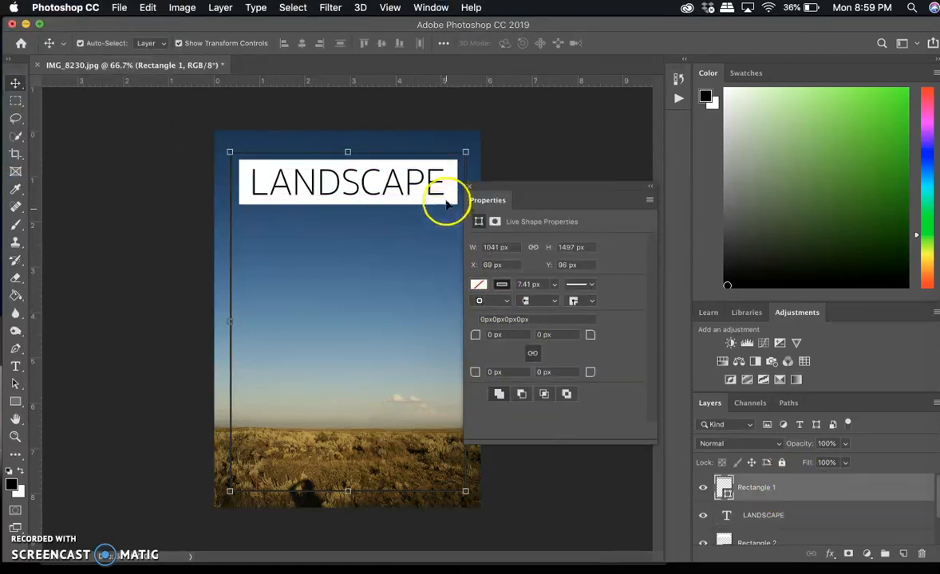
scroll(781, 523, "down", 1)
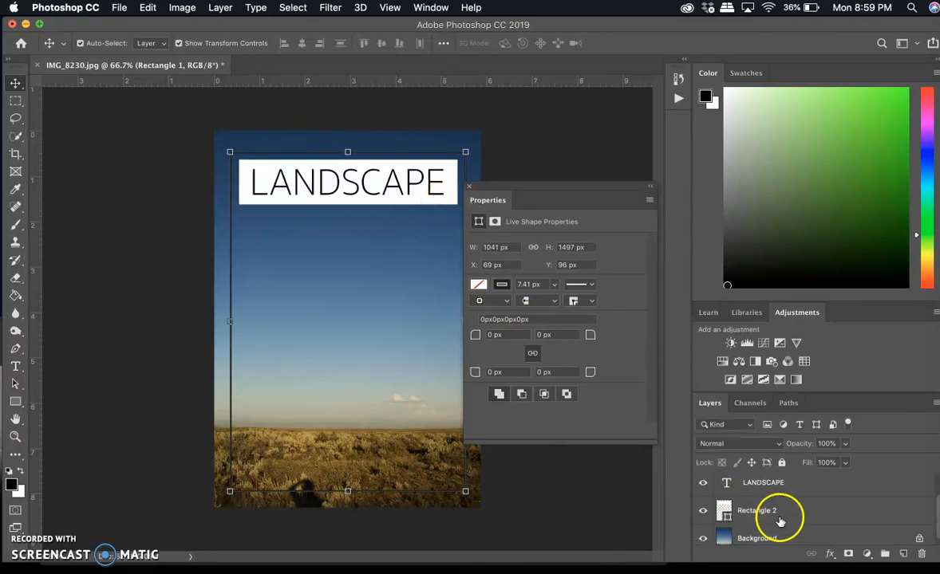
left_click(776, 512)
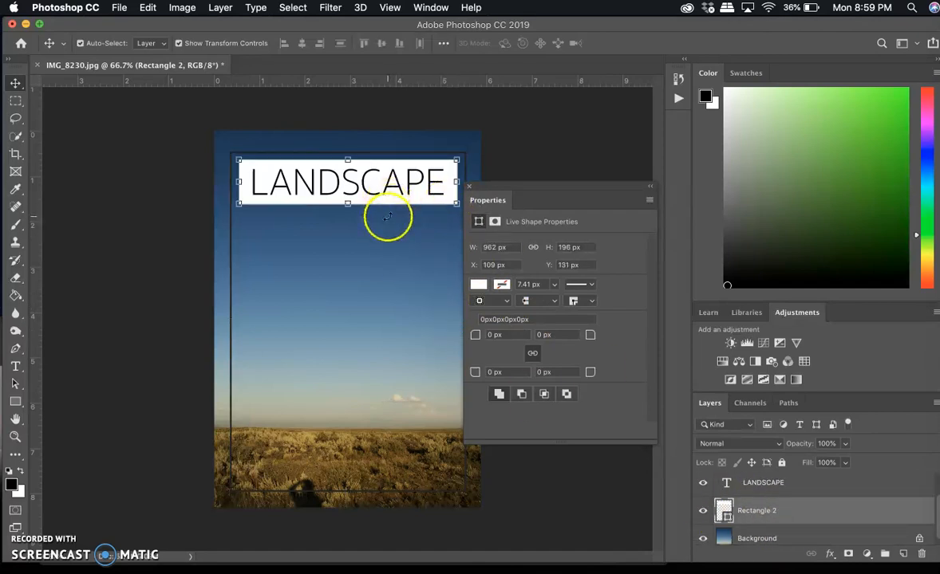
left_click_drag(396, 237, 391, 231)
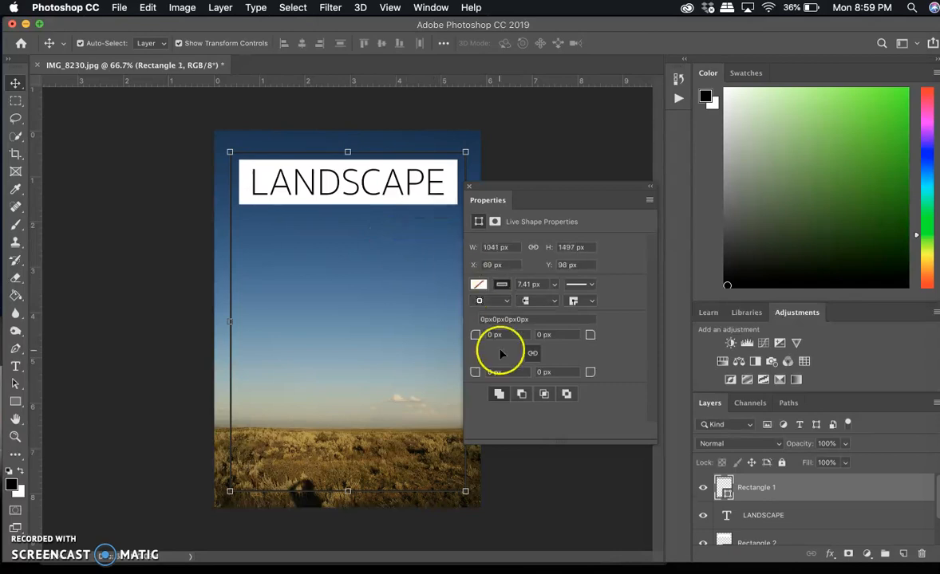
left_click(780, 536)
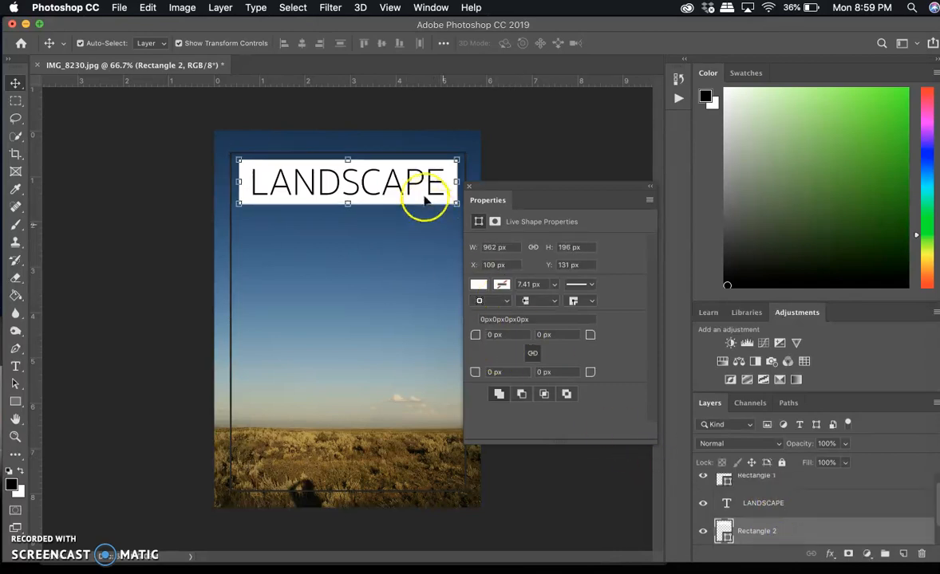
key("Down")
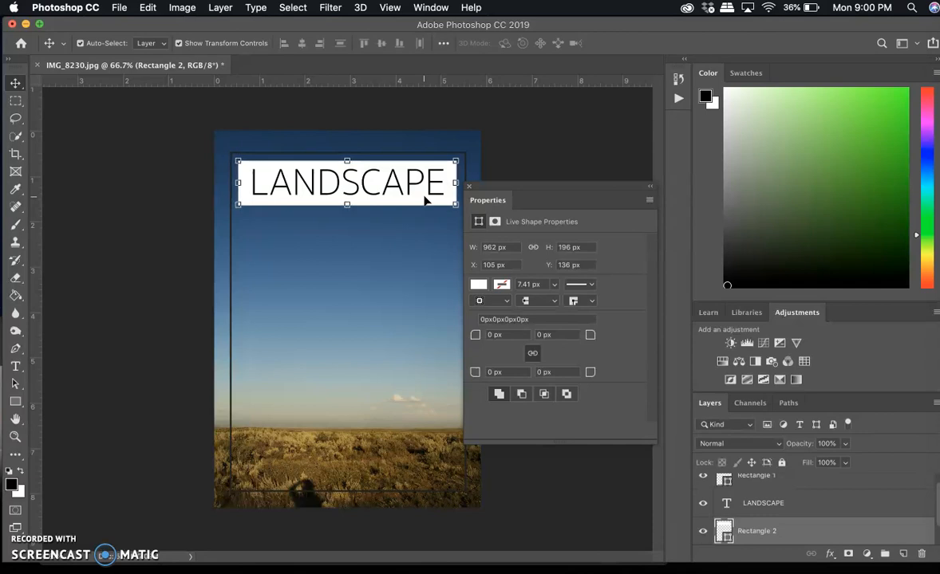
Step: Close the shape properties and lower the opacity of the white rectangle behind the title to about 26%
scroll(776, 504, "down", 1)
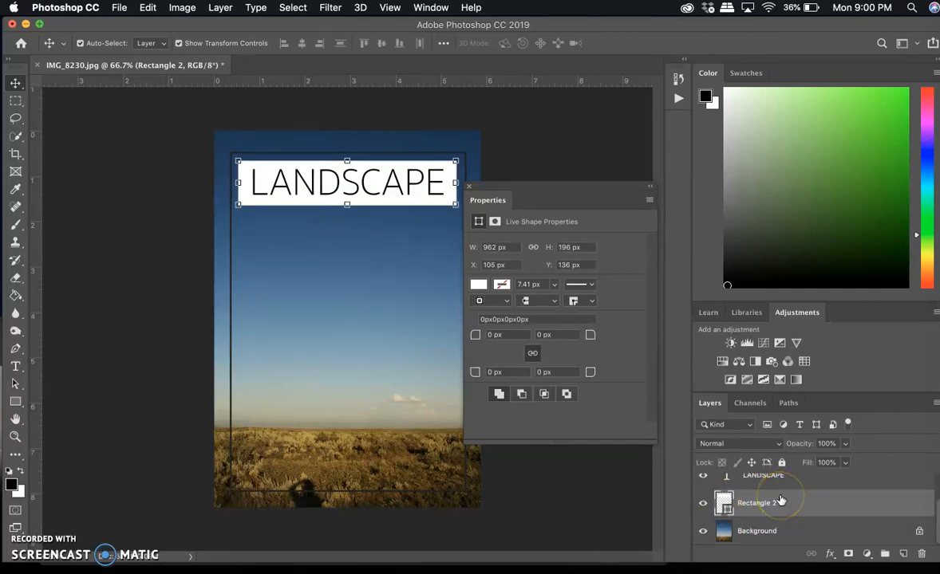
left_click(777, 483)
left_click(774, 515)
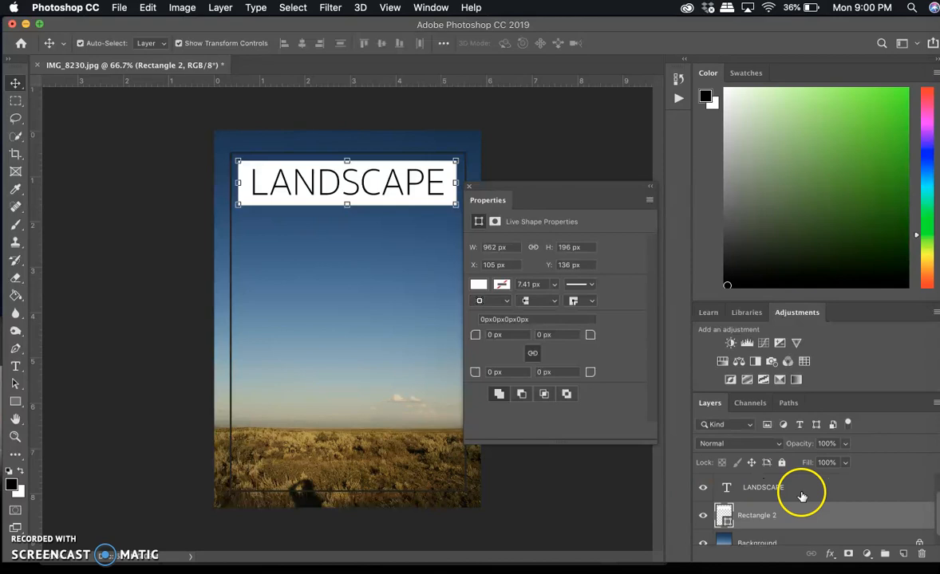
left_click(468, 185)
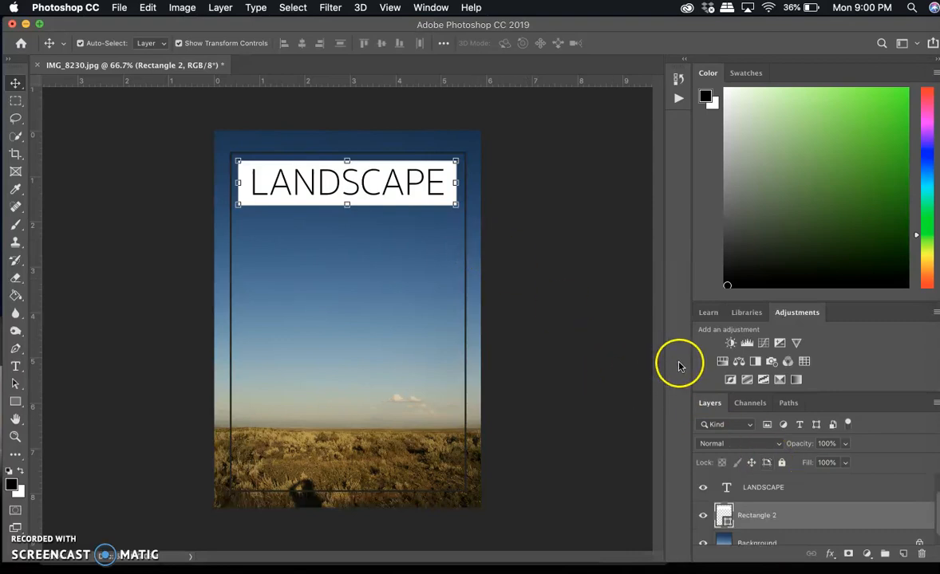
left_click(845, 445)
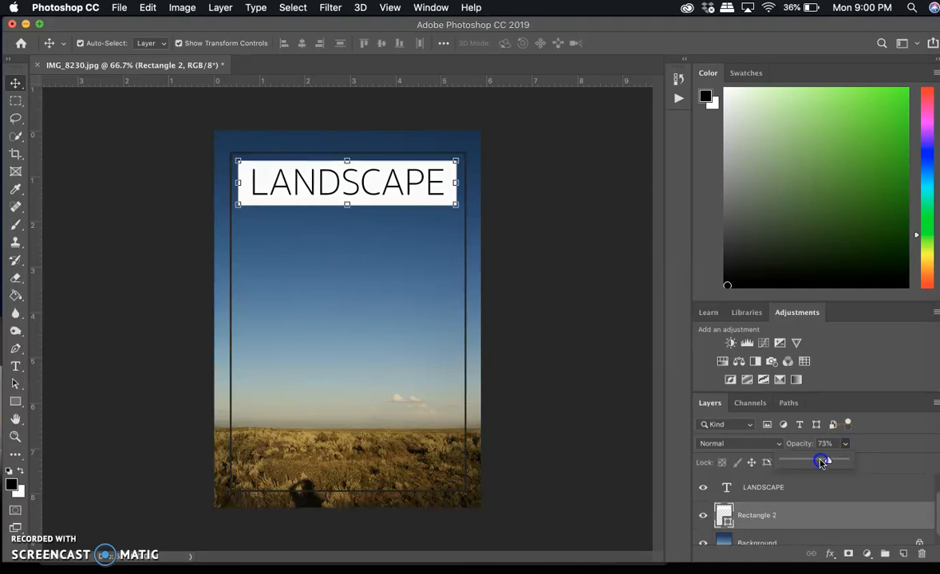
left_click_drag(804, 462, 800, 462)
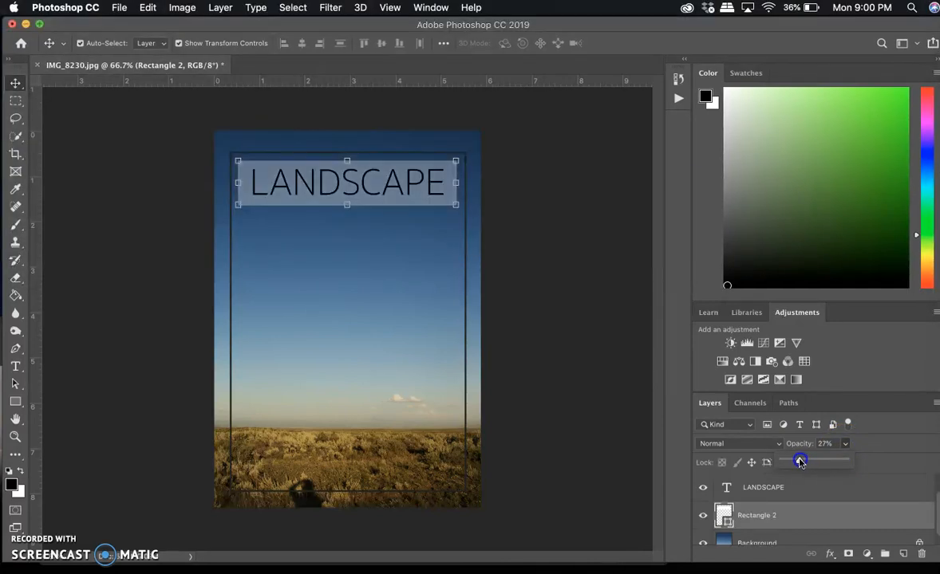
Step: Draw two black 5 px diagonal lines across the border's upper-left corner, about 414 × 385 px and 563 × 545 px, directly above the Background layer
left_click(782, 541)
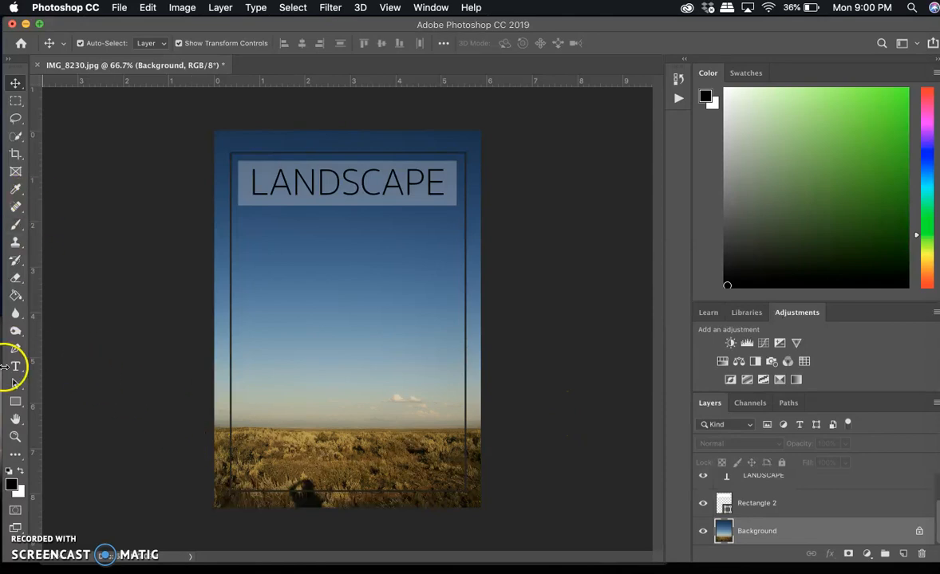
left_click(14, 404)
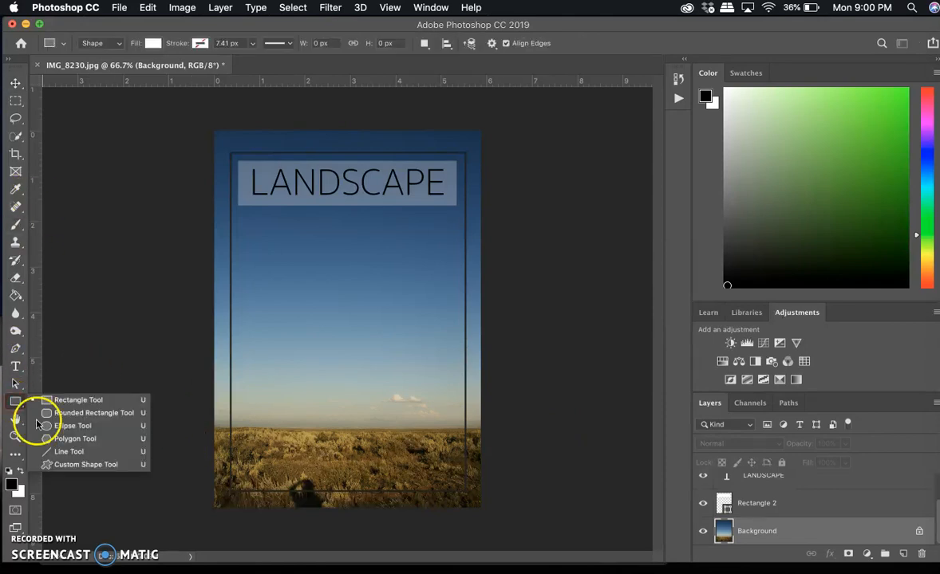
left_click(63, 451)
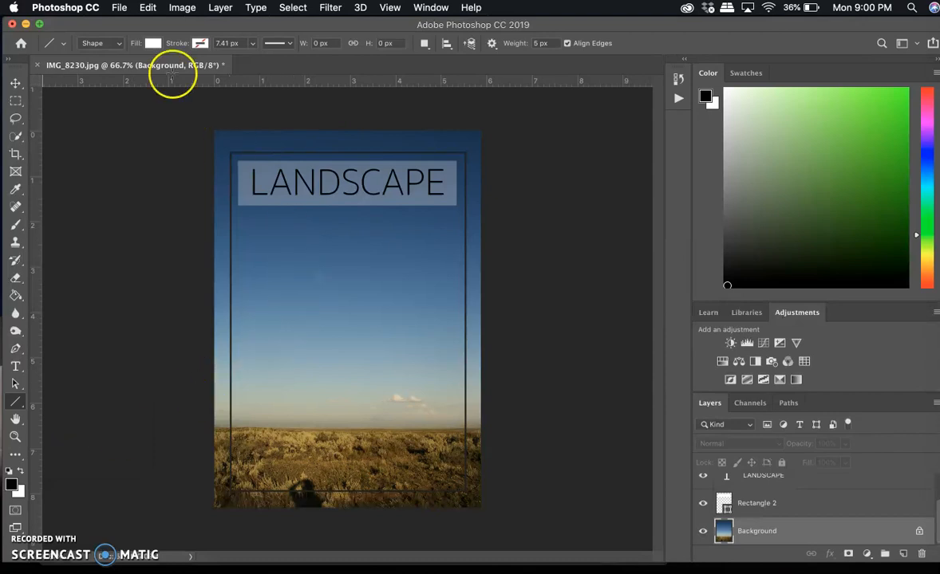
left_click(152, 43)
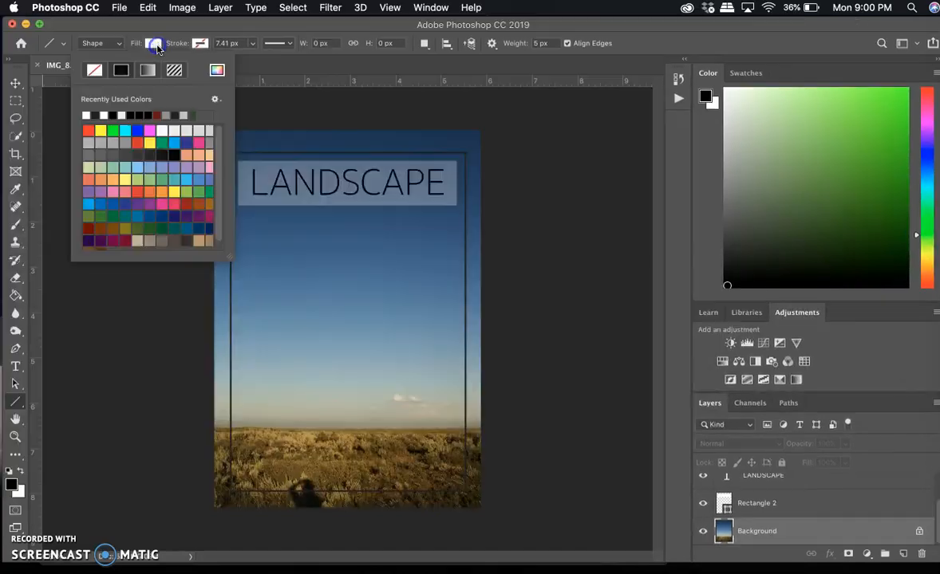
left_click(131, 115)
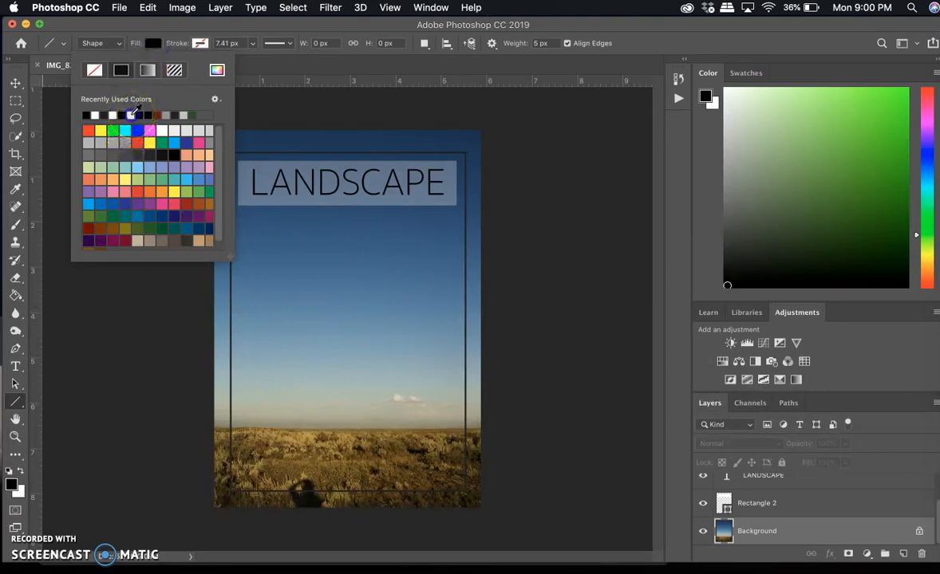
left_click(324, 156)
left_click_drag(325, 156, 230, 243)
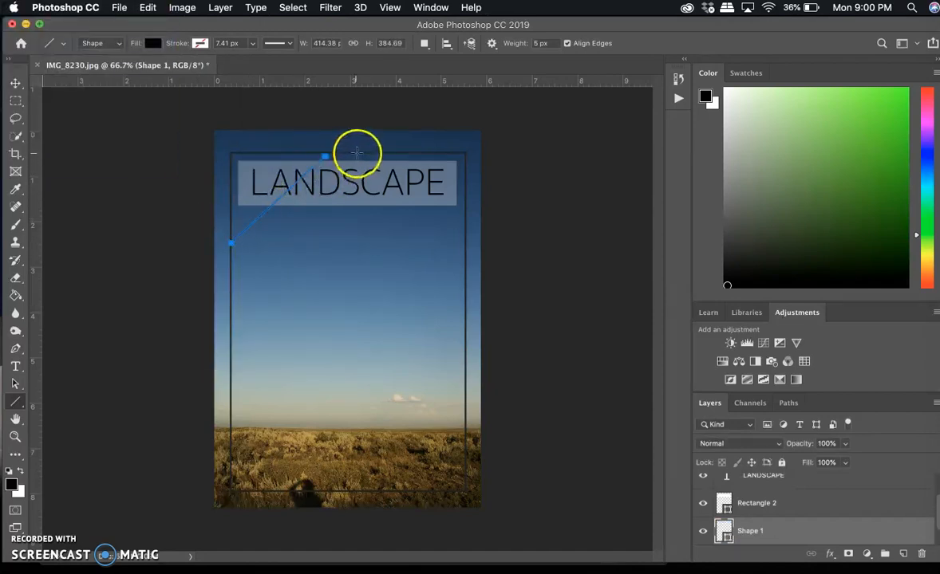
left_click_drag(358, 153, 232, 277)
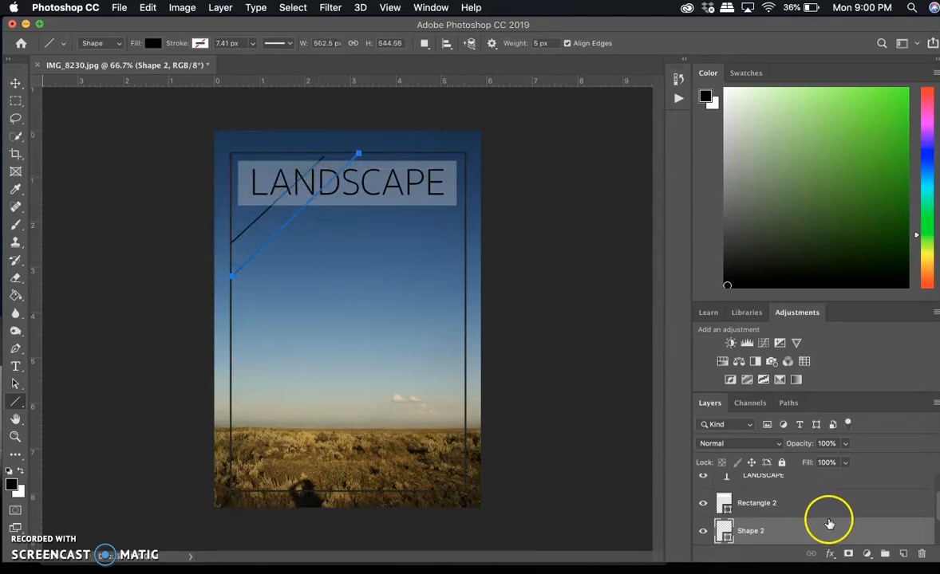
Step: Set the opacity of the white rectangle behind the title to 100%
scroll(787, 527, "down", 2)
scroll(787, 526, "up", 2)
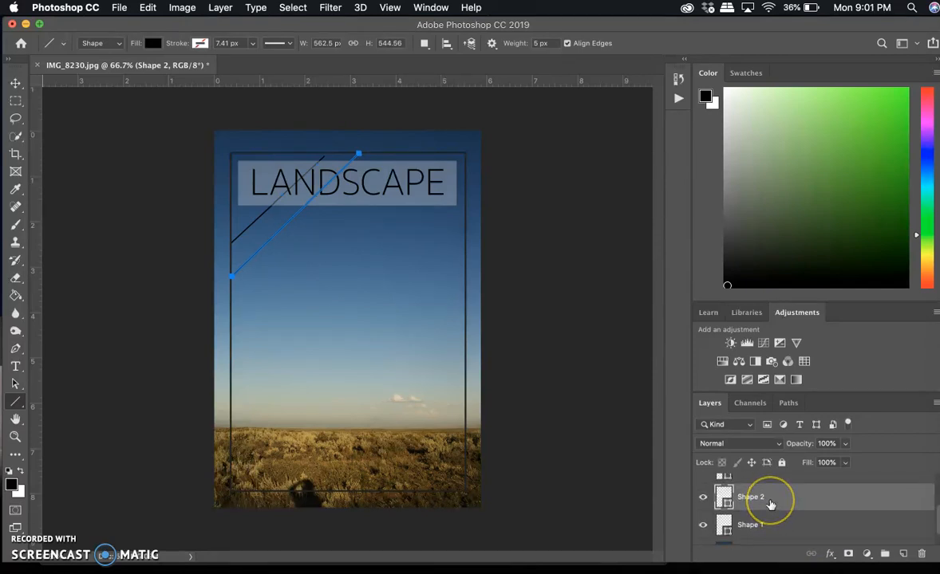
scroll(770, 505, "up", 1)
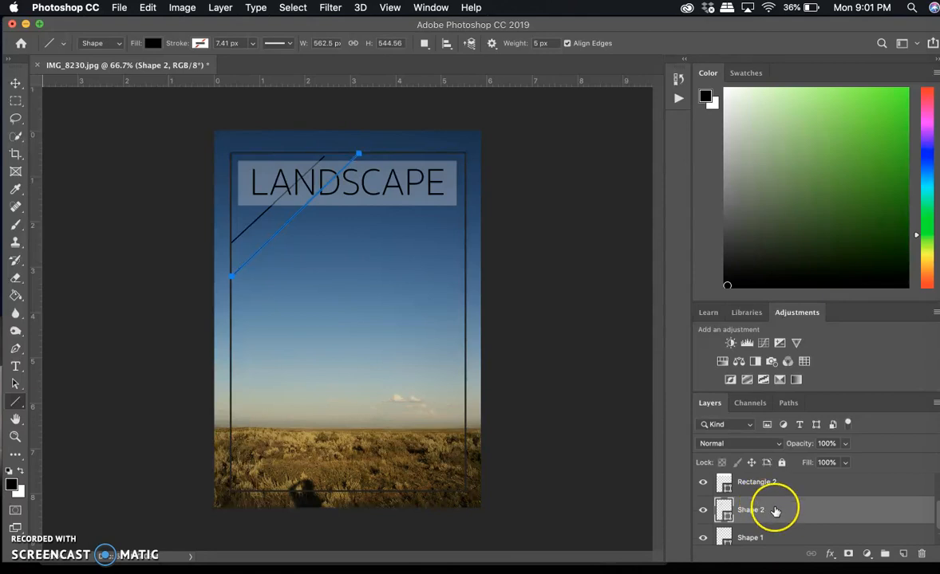
scroll(775, 511, "up", 2)
scroll(766, 503, "down", 3)
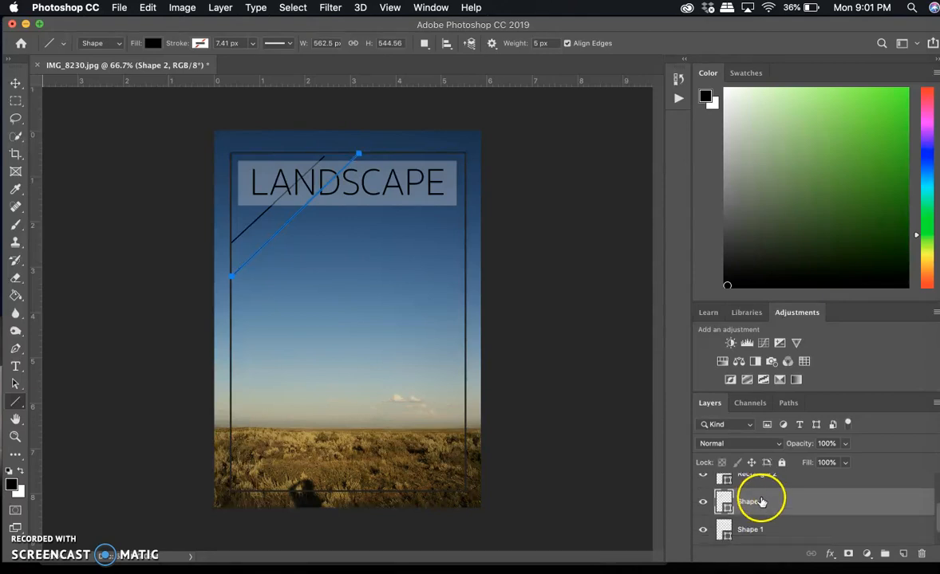
scroll(766, 495, "up", 3)
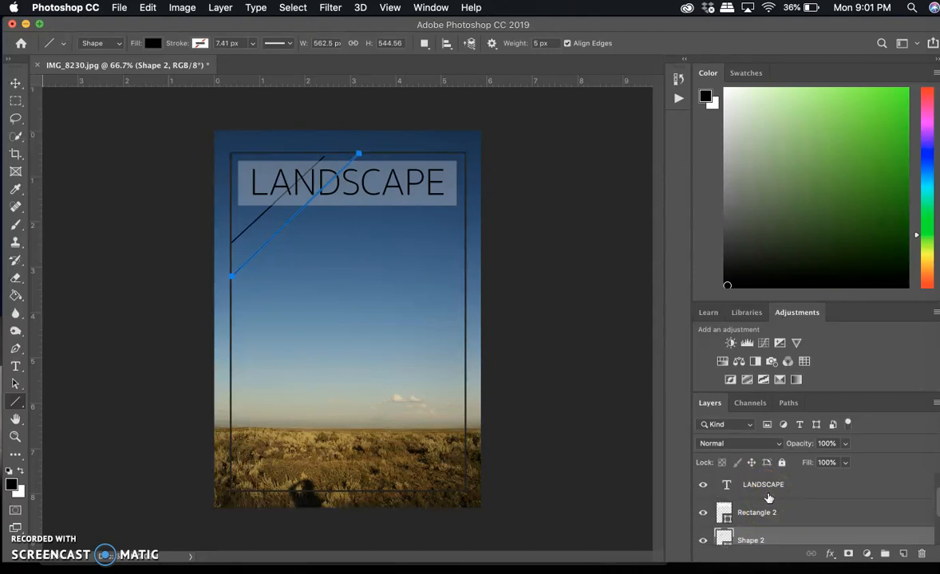
left_click(768, 509)
left_click_drag(844, 445, 844, 444)
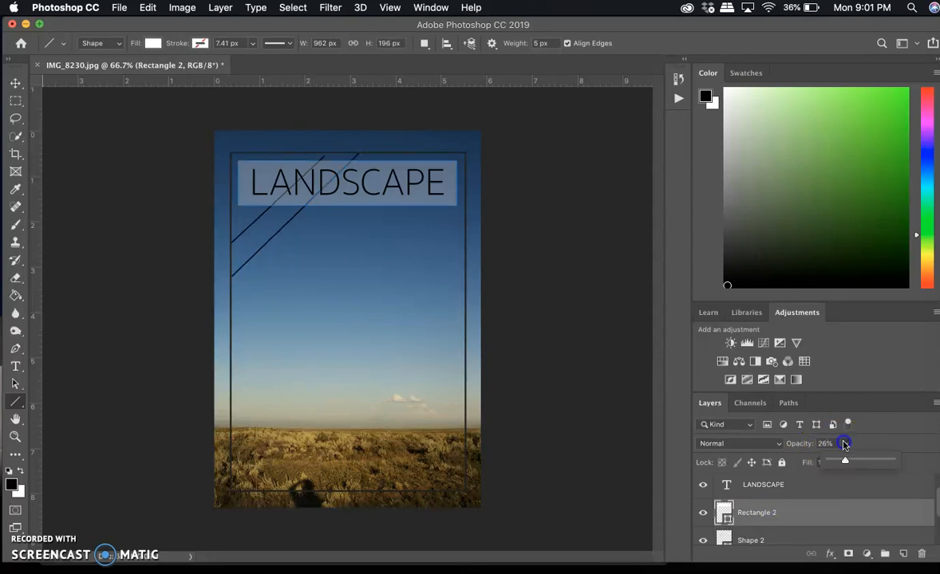
left_click_drag(910, 455, 914, 456)
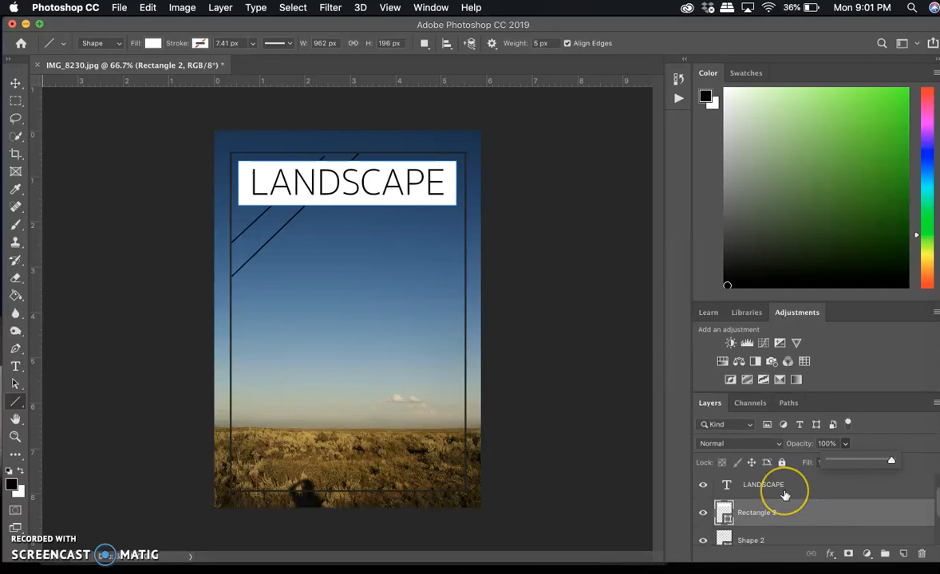
Step: Move the longer diagonal line's layer, Shape 2, directly above the white Rectangle 2 layer, and select the Background layer
scroll(785, 494, "down", 2)
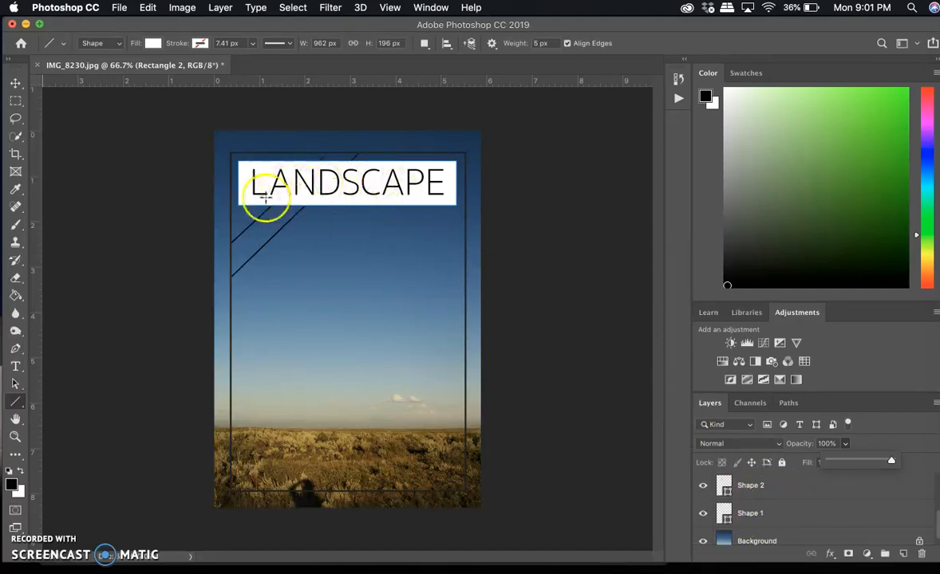
scroll(790, 505, "up", 1)
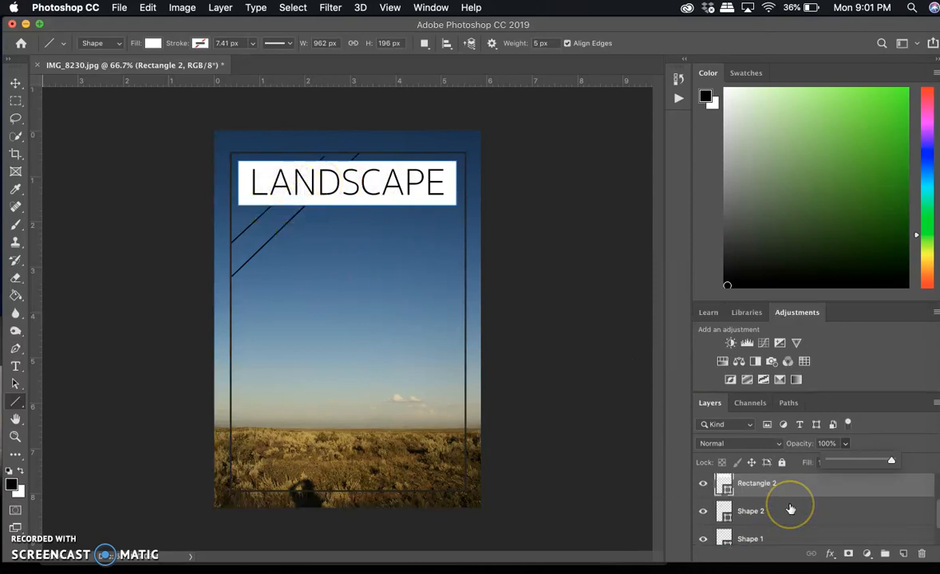
left_click_drag(747, 517, 749, 490)
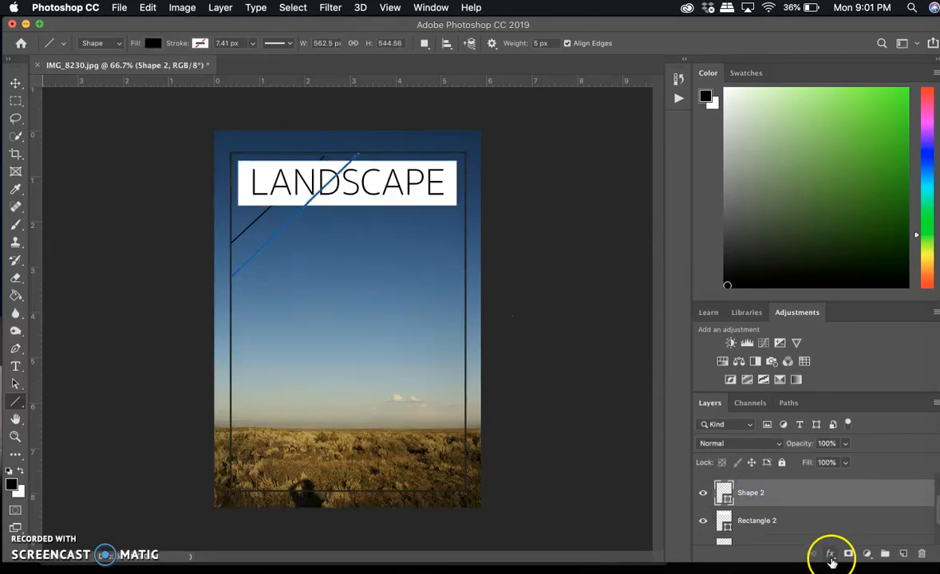
scroll(790, 533, "down", 2)
left_click(783, 524)
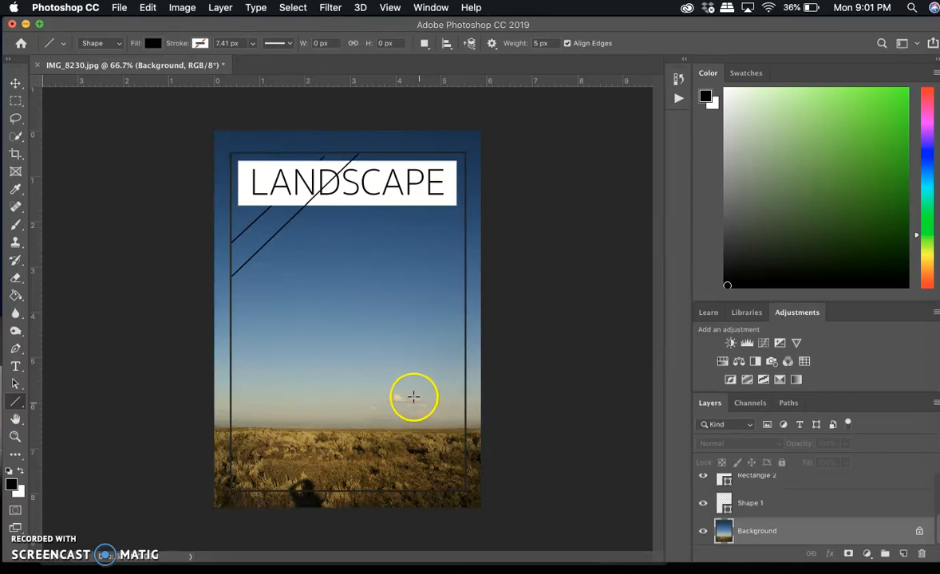
Step: Review the file formats available in Save As, including Photoshop and JPEG, and cancel without saving
left_click(124, 9)
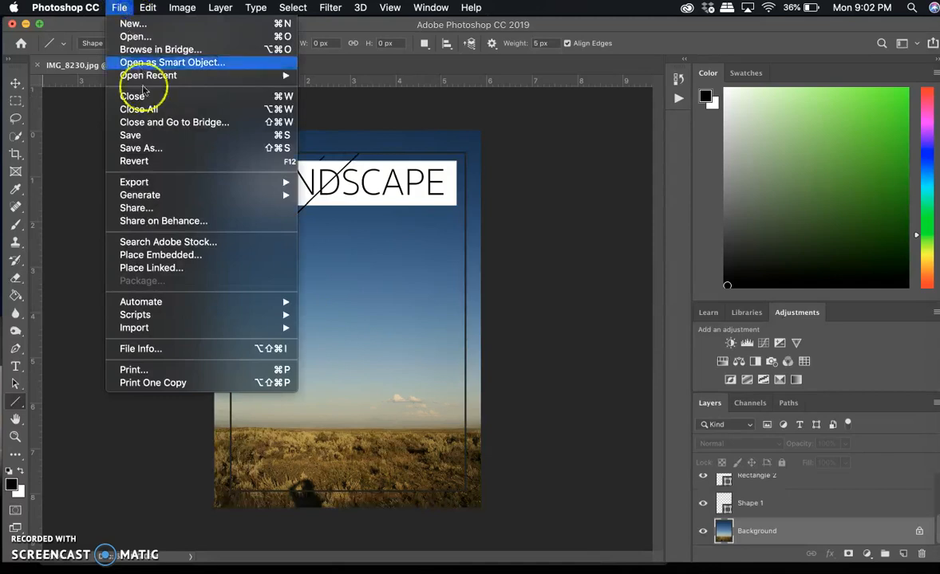
left_click(153, 147)
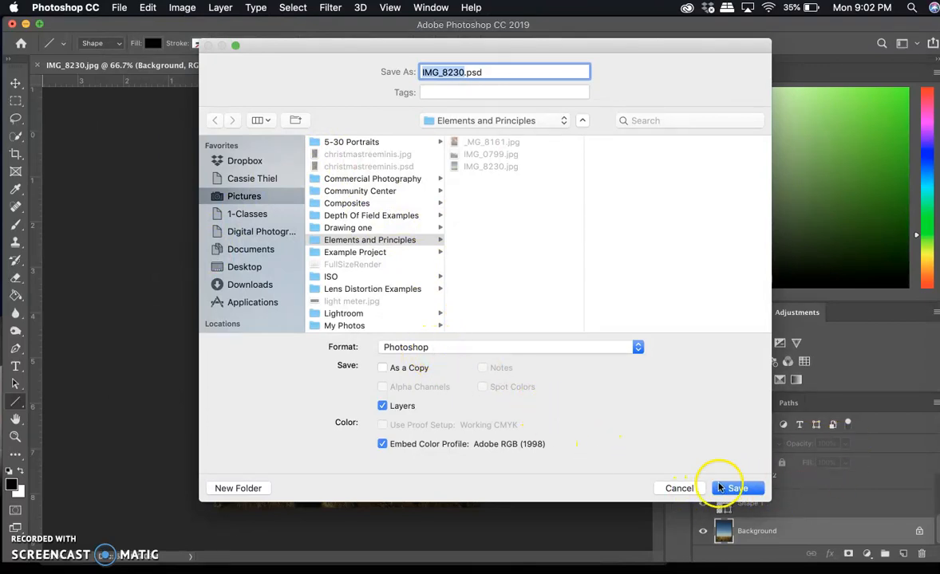
left_click(638, 348)
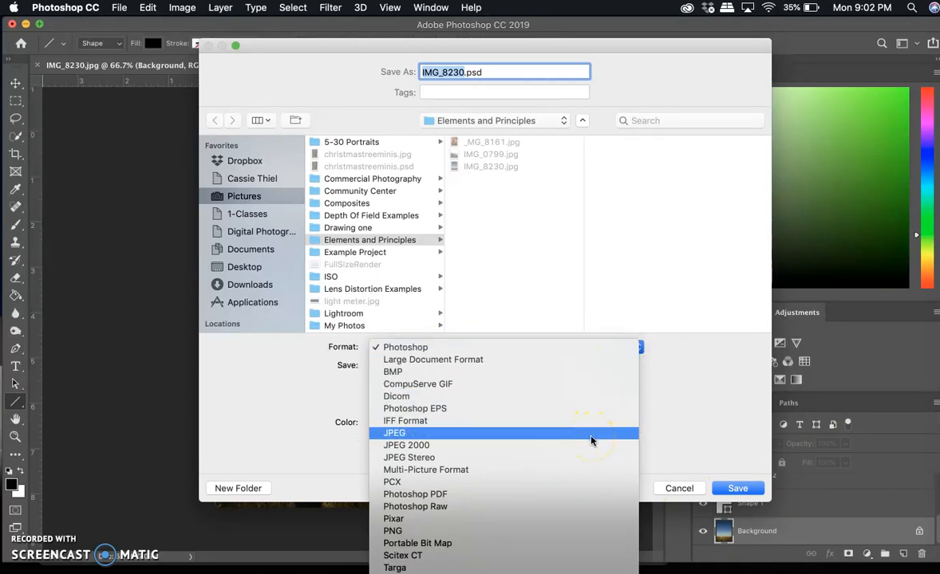
left_click(676, 490)
left_click(677, 491)
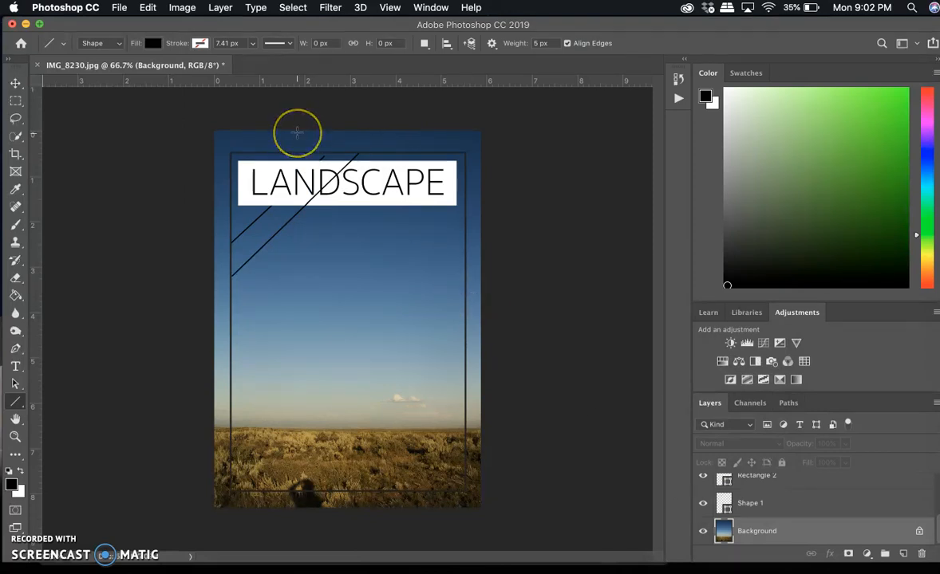